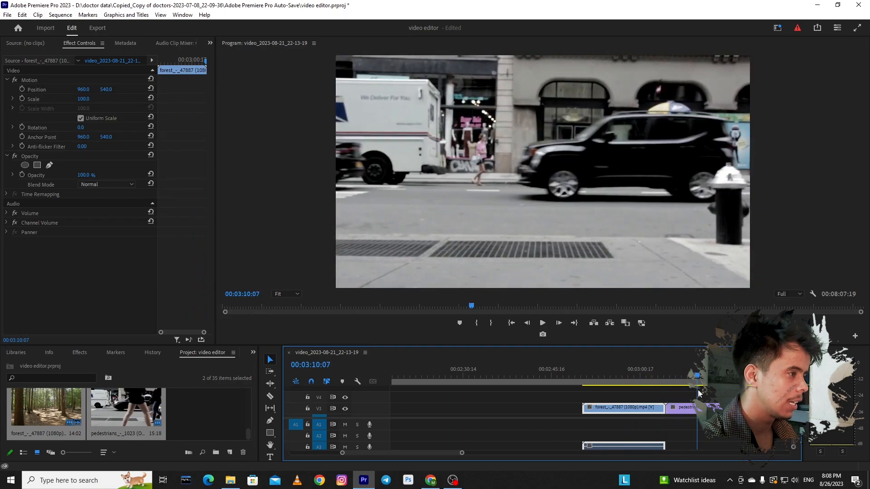
Stack the pedestrians clip on track V4 above the forest clip with their starts aligned, and put the playhead at 00:02:57:28
key(minus)
key(minus)
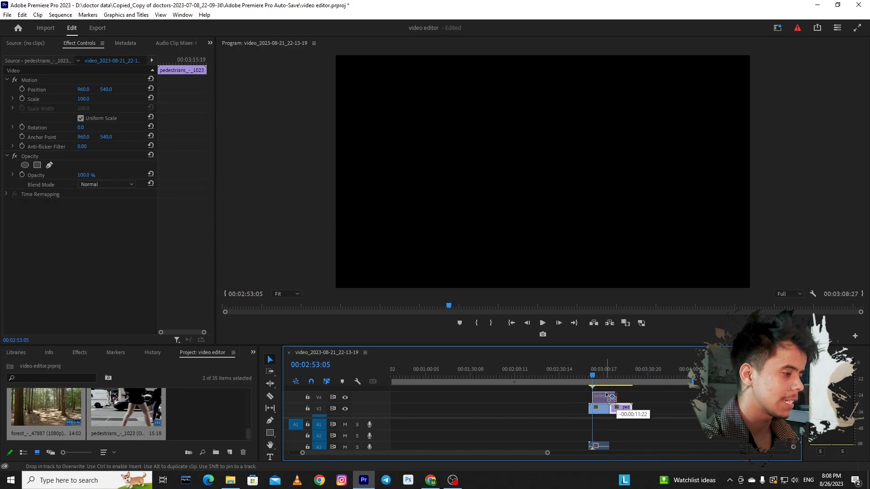
key(equal)
key(equal)
click(619, 377)
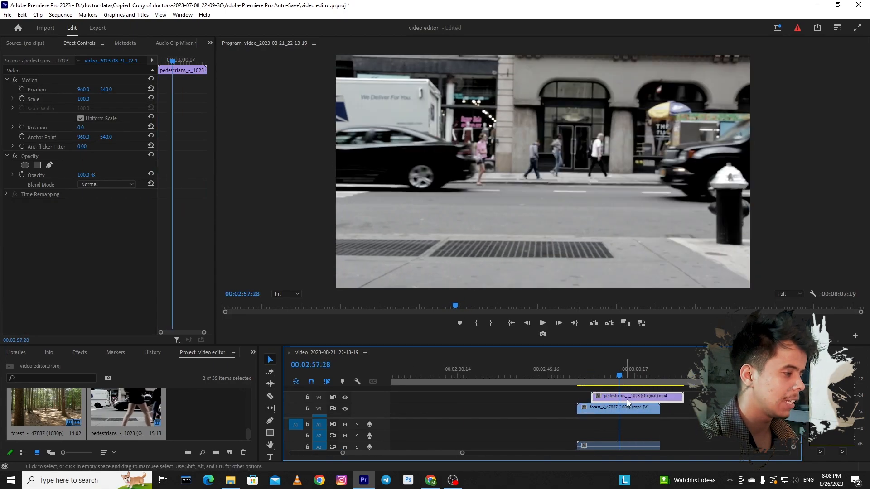
Rename the pedestrians clip on track V4 to "m"
right_click(618, 398)
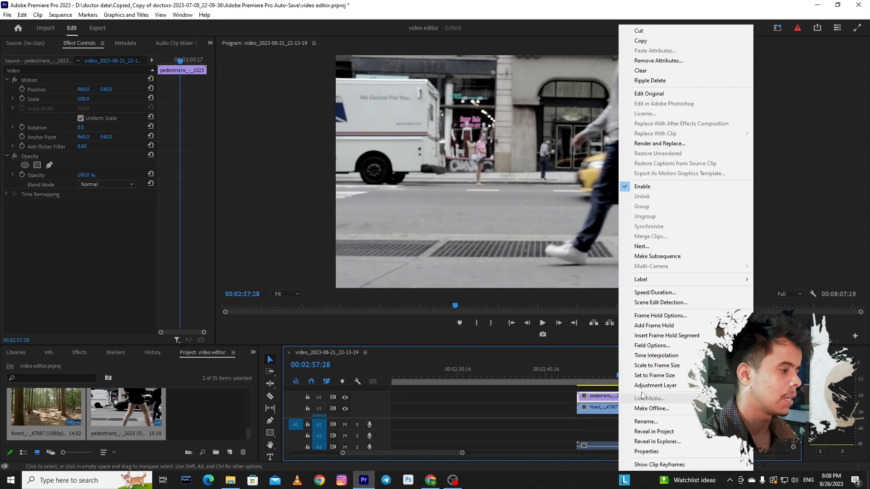
click(643, 421)
key(BackSpace)
text(m)
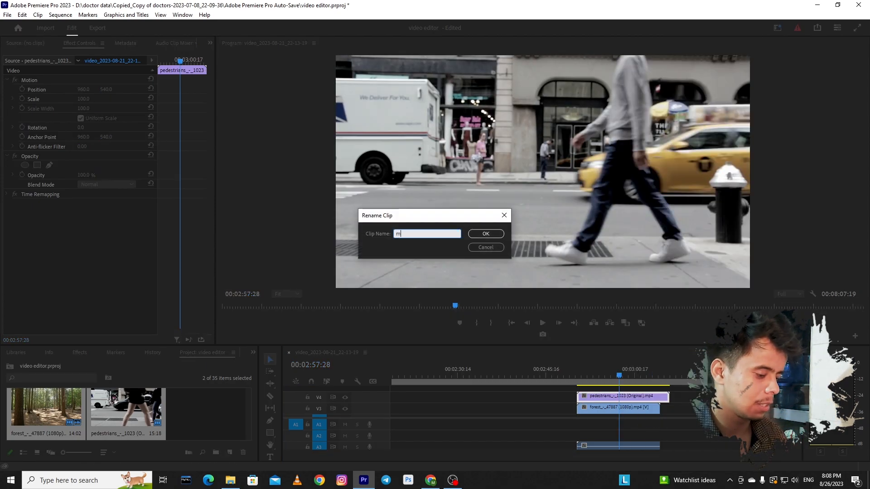
key(Return)
Examine how clip m sits above the forest clip on the timeline, viewing the frame at 00:02:53:14
key(minus)
key(minus)
key(equal)
key(equal)
key(equal)
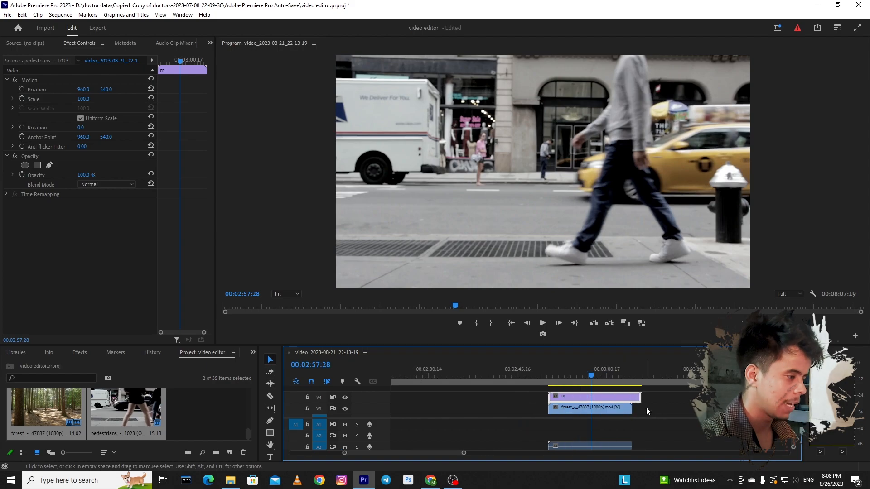
click(538, 378)
key(equal)
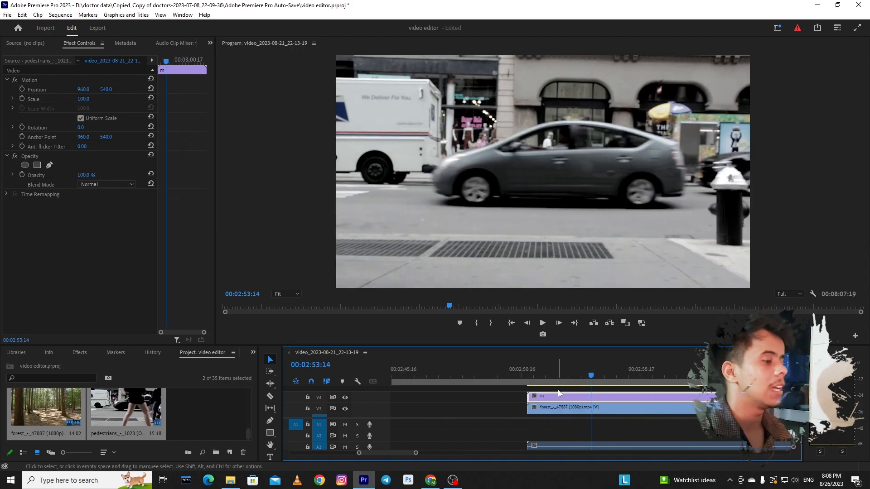
key(minus)
key(minus)
click(570, 396)
key(equal)
click(604, 399)
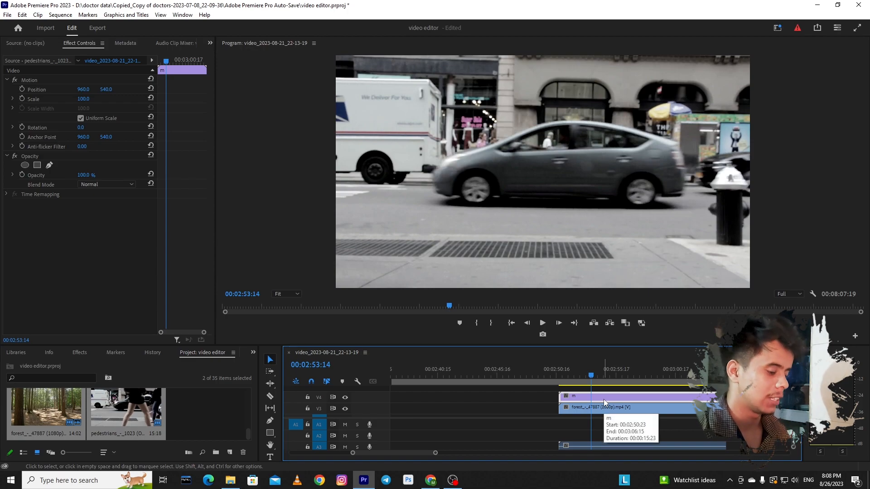
key(equal)
key(equal)
Bring the playhead back to the start of the two stacked clips at 00:02:50:23 and inspect their first frames closely
drag(529, 374, 477, 379)
click(509, 408)
key(minus)
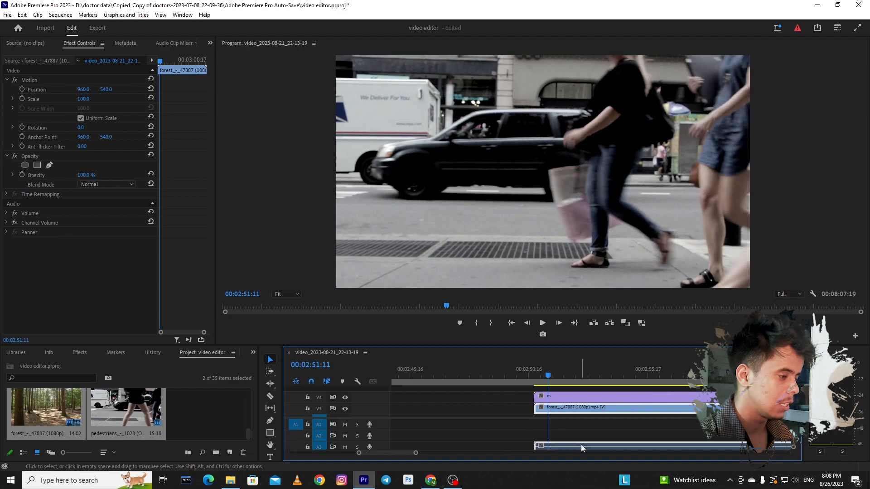
key(equal)
key(equal)
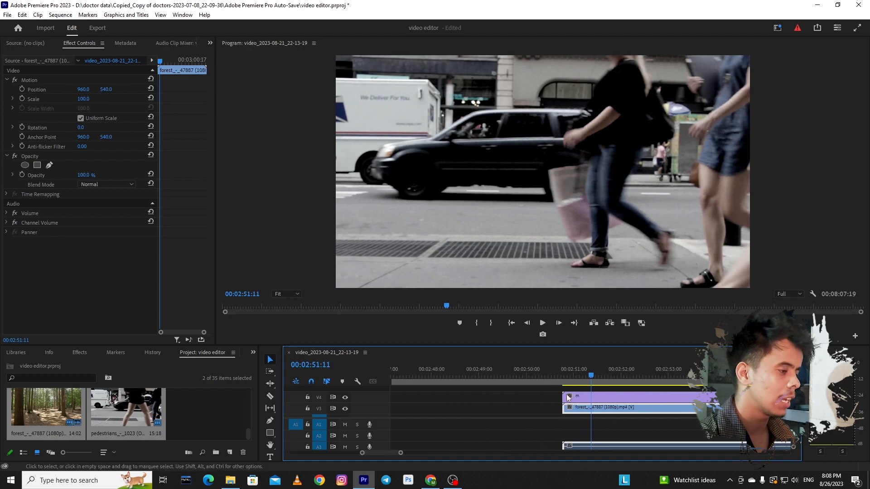
drag(586, 382, 532, 378)
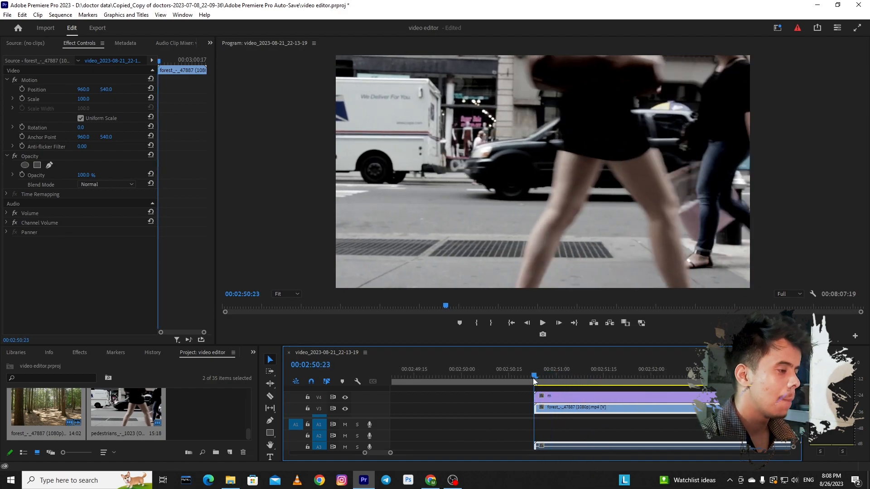
key(equal)
key(equal)
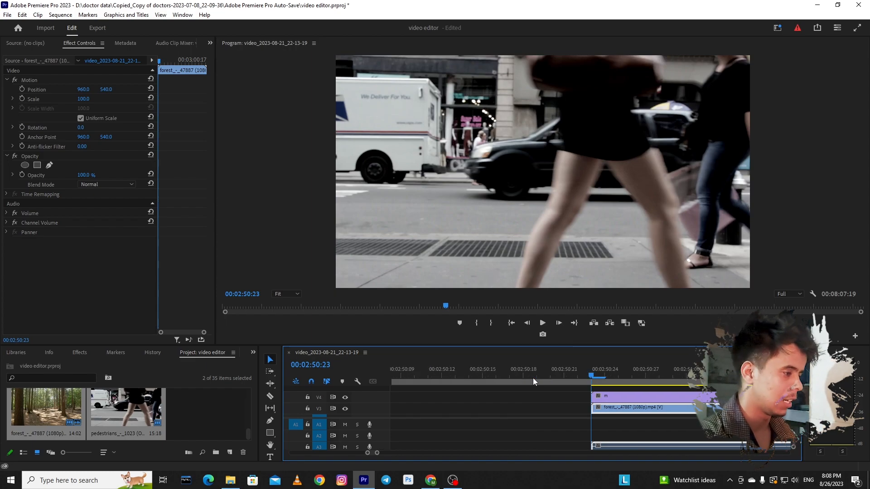
Scrub through the opening frames, park the playhead at 00:02:50:28, and leave clip m selected
drag(604, 378, 743, 382)
key(minus)
key(minus)
key(minus)
key(equal)
drag(588, 377, 654, 370)
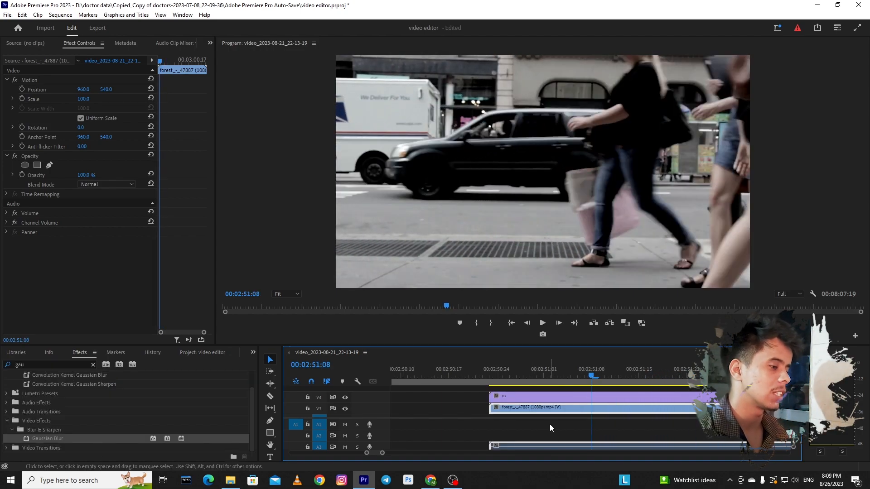
click(527, 395)
click(525, 381)
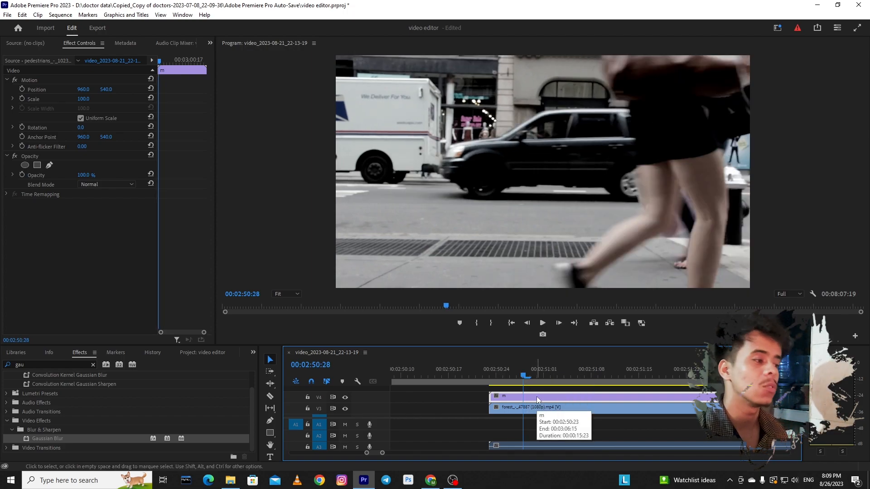
key(=)
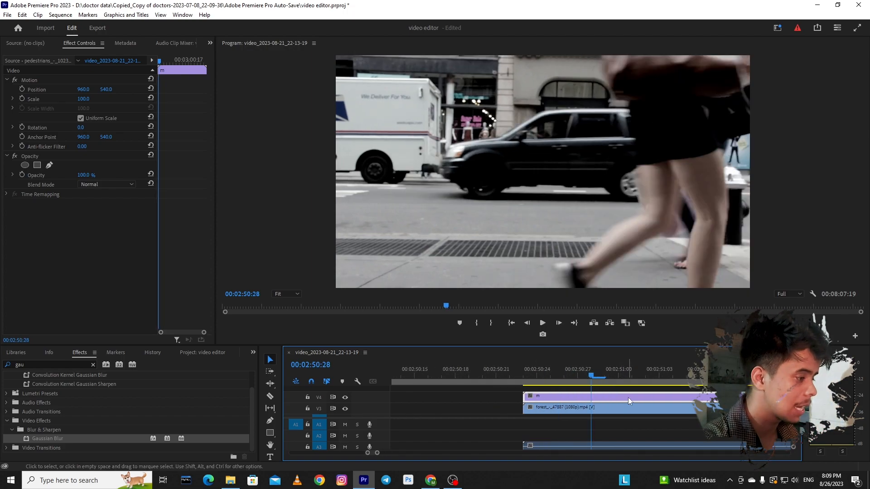
click(615, 405)
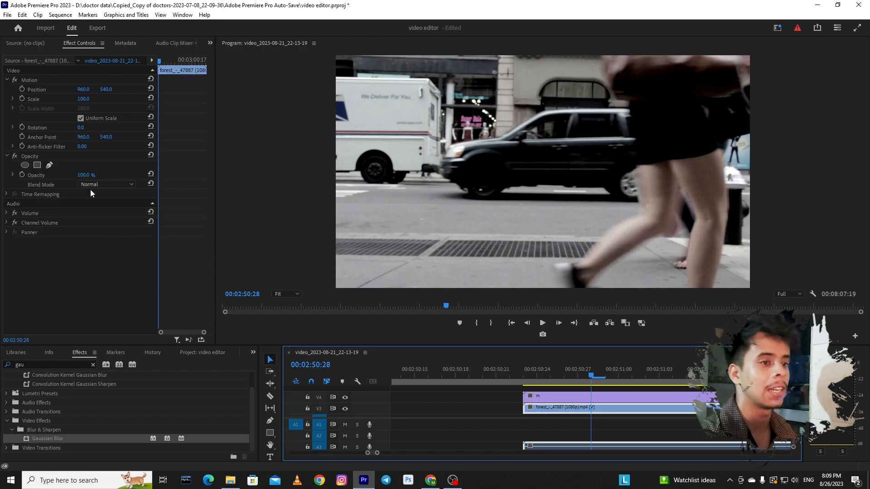
click(623, 396)
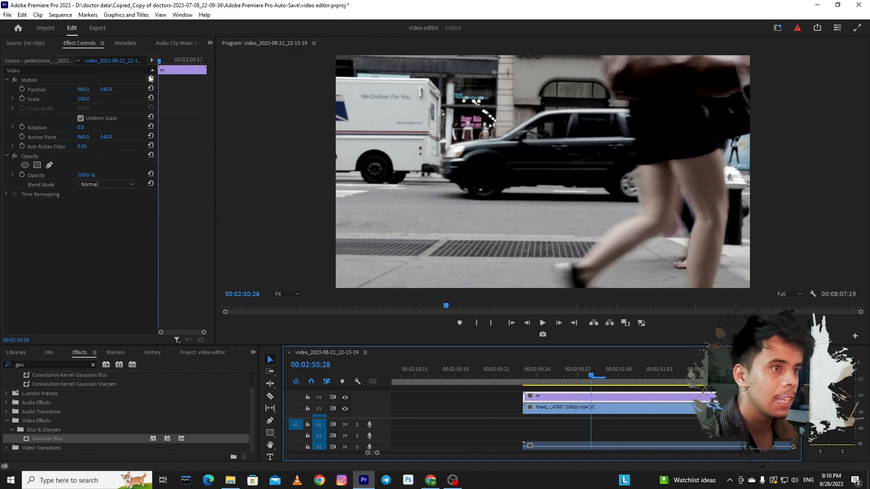
Add an elliptical opacity mask to clip m, enlarge it, and place it in the upper-right part of the frame
click(33, 156)
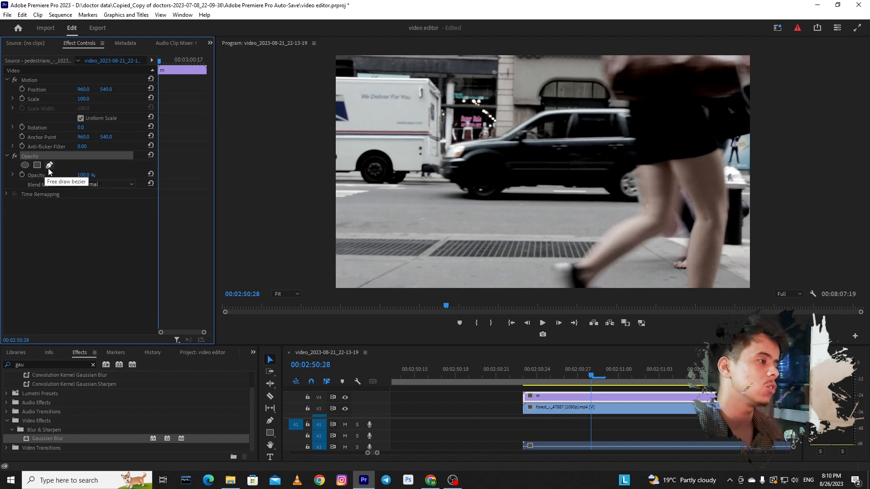
key(=)
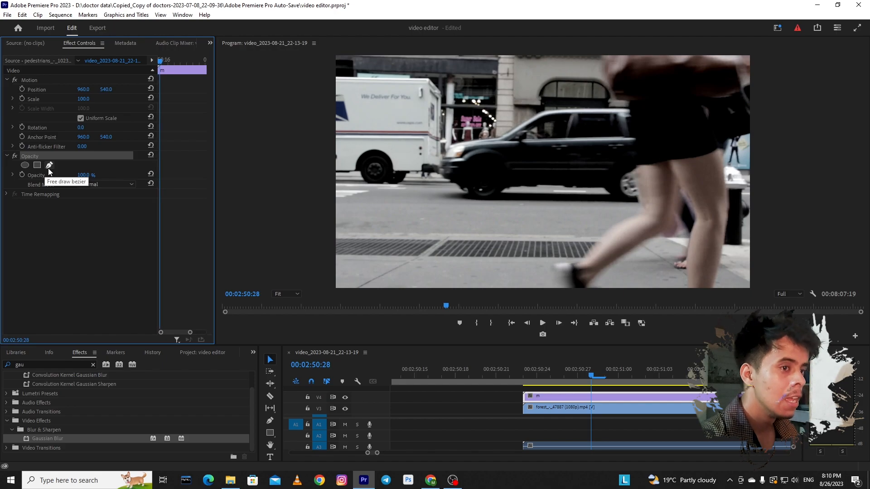
click(591, 374)
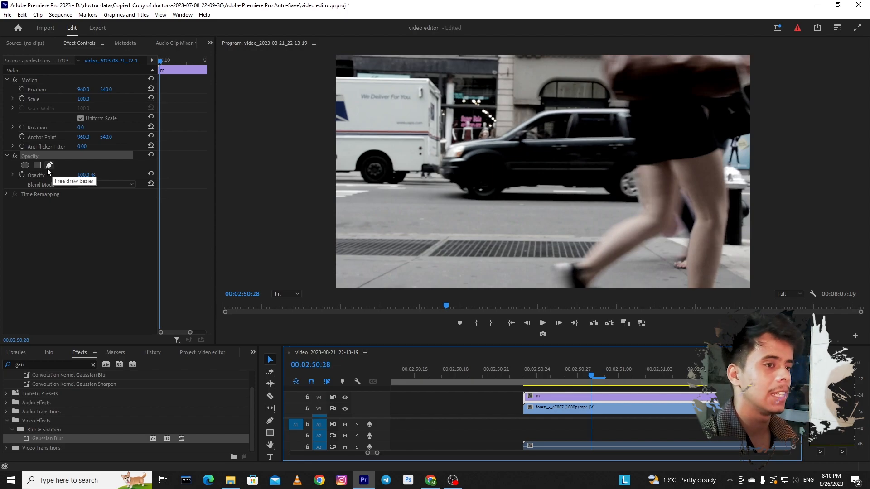
click(24, 165)
drag(520, 165, 535, 197)
drag(589, 154, 638, 137)
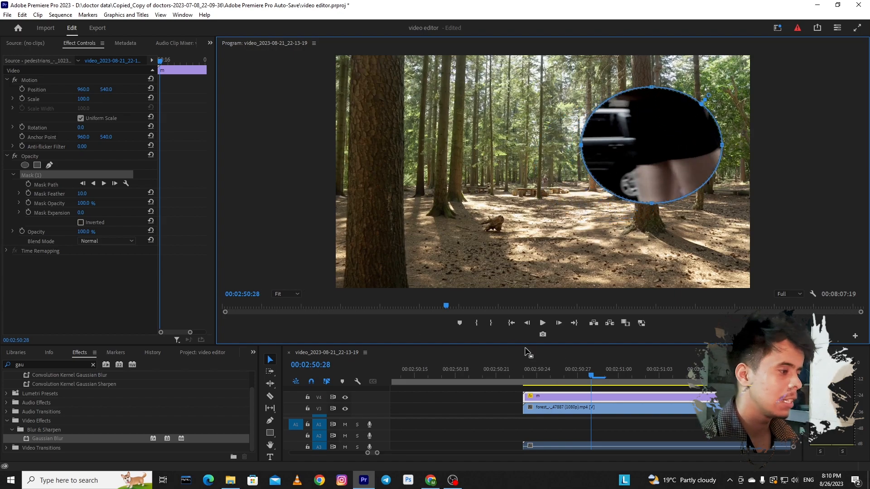
Compare the frame with and without track V3, leave V3 hidden, and reselect clip m
click(345, 410)
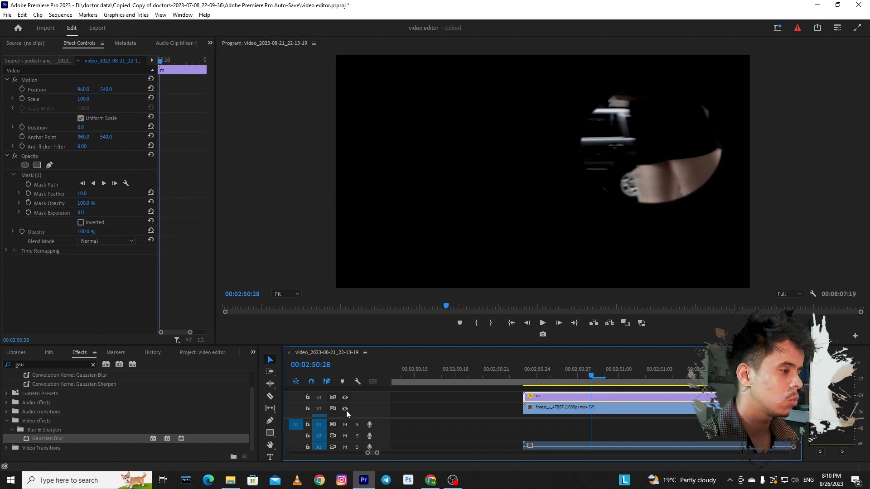
click(345, 409)
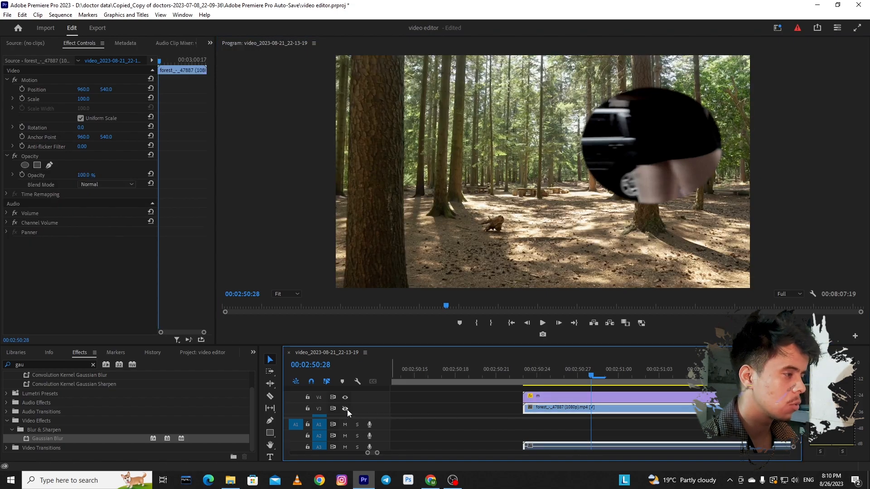
click(346, 409)
click(556, 401)
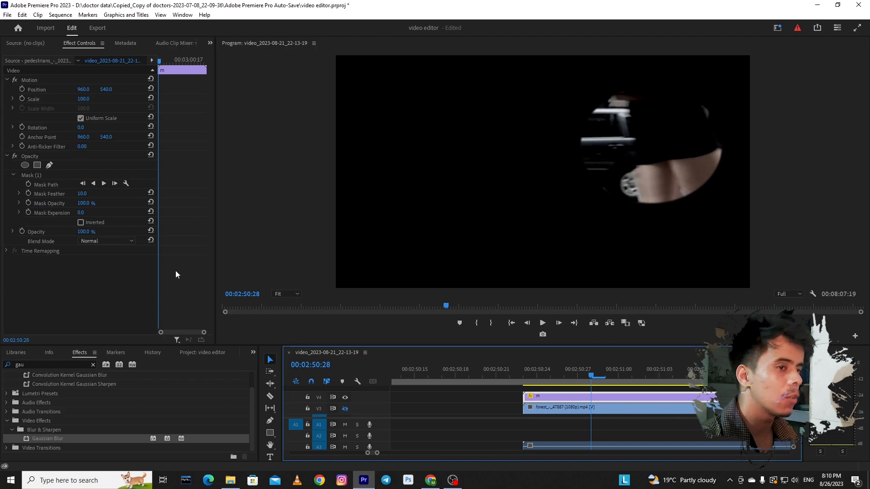
Shift the elliptical mask's feather handle along the outline and stretch the mask slightly downward, undoing the extra edit on its upper-left edge
click(70, 158)
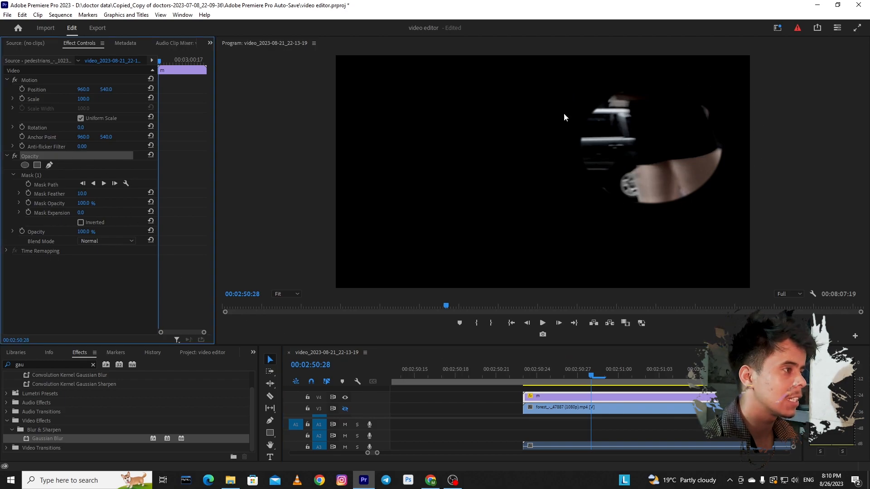
click(55, 175)
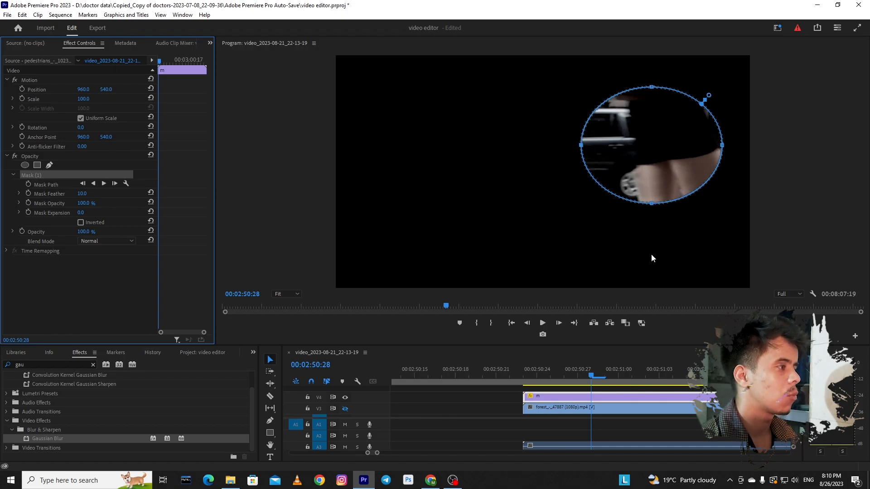
drag(702, 105, 689, 84)
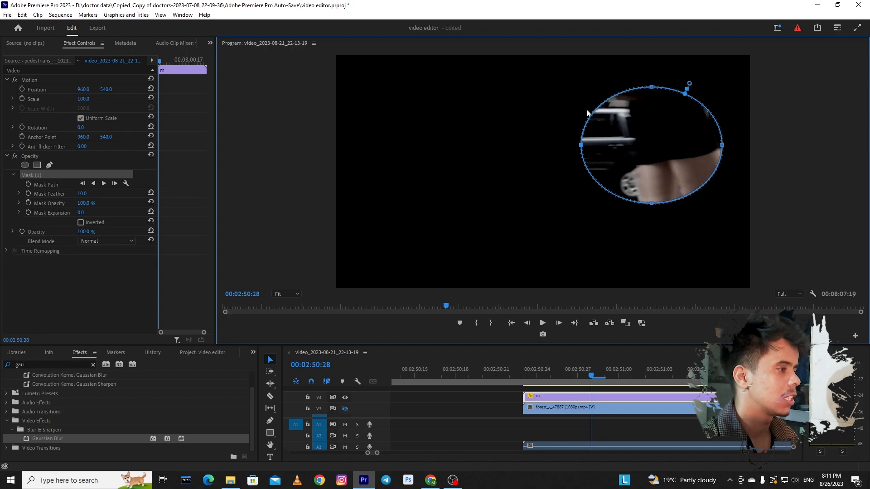
mouse_move(652, 205)
mouse_down()
mouse_move(654, 227)
mouse_move(652, 204)
mouse_move(650, 217)
mouse_up()
drag(603, 109, 582, 102)
key(ctrl+z)
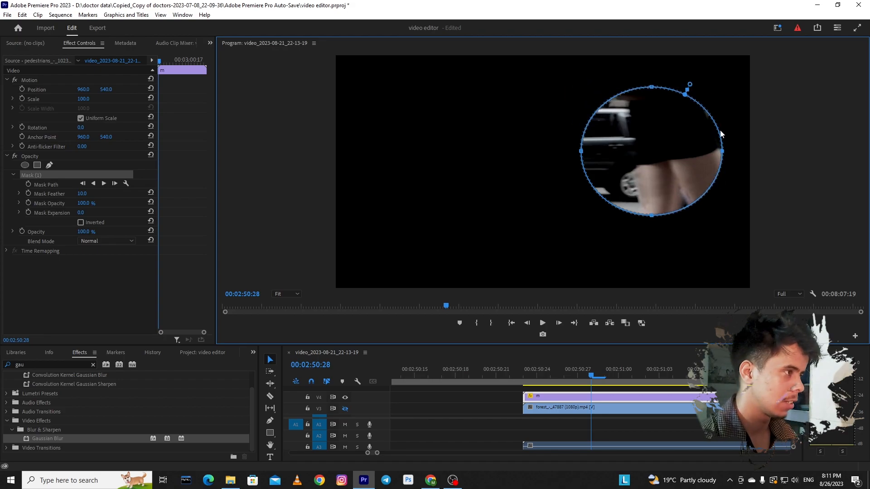
Move the playhead to 00:02:50:26 and delete the elliptical mask from clip m
click(563, 372)
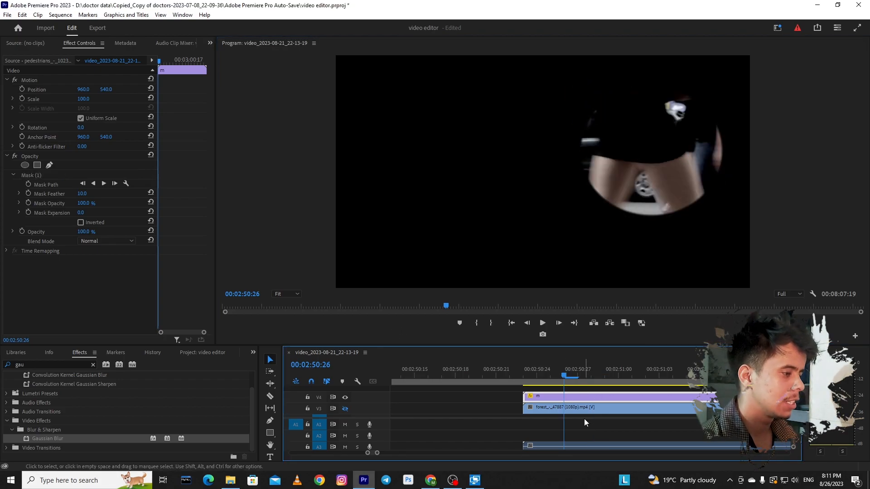
click(70, 175)
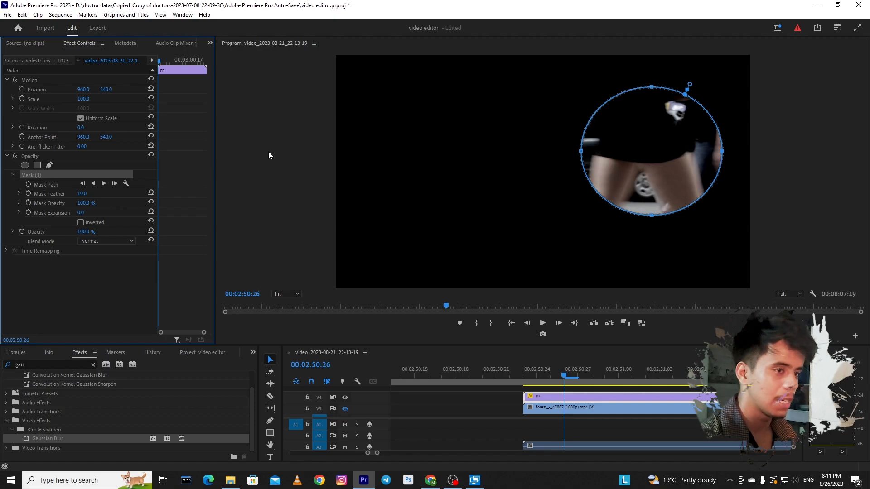
key(Delete)
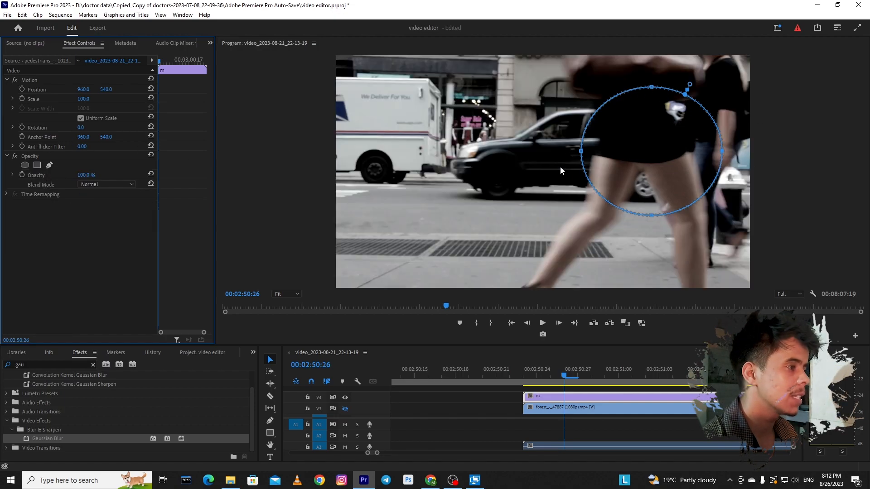
click(323, 161)
click(129, 241)
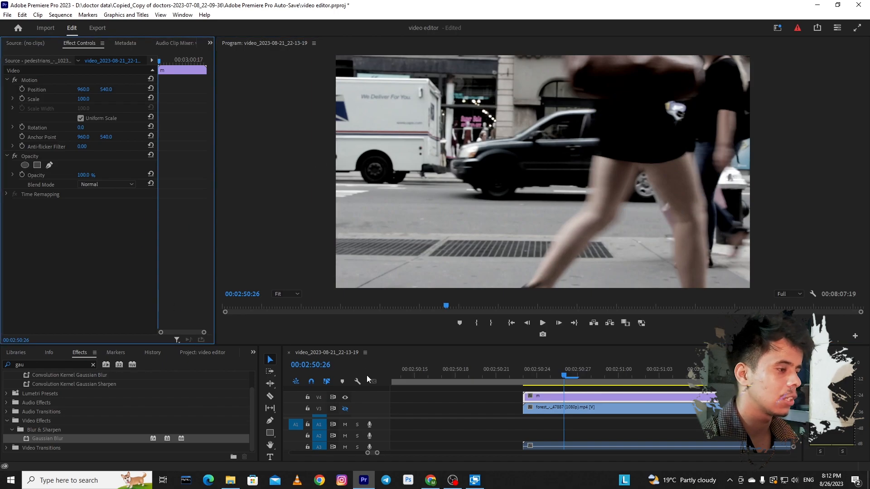
Add a rectangular opacity mask to clip m and reshape it into a slanted quadrilateral by repositioning its corners
click(430, 400)
click(554, 396)
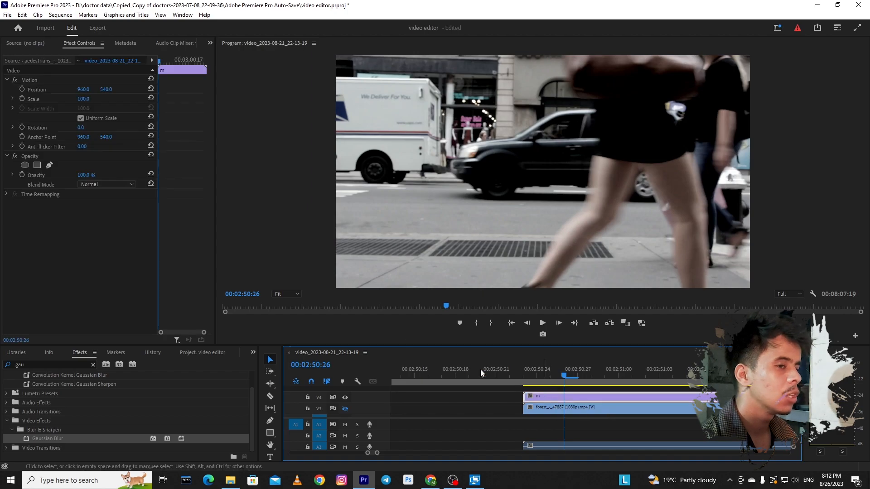
click(40, 157)
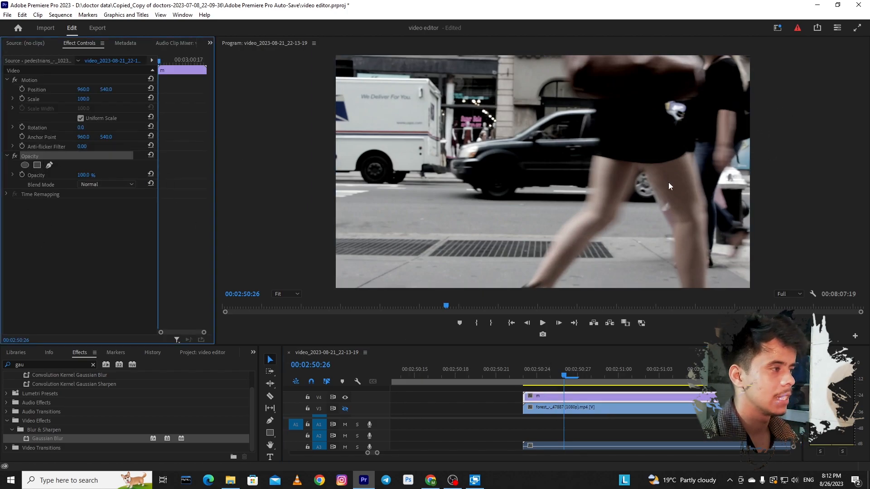
click(37, 165)
mouse_move(491, 143)
mouse_down()
mouse_move(476, 84)
mouse_move(489, 143)
mouse_up()
drag(595, 143, 633, 96)
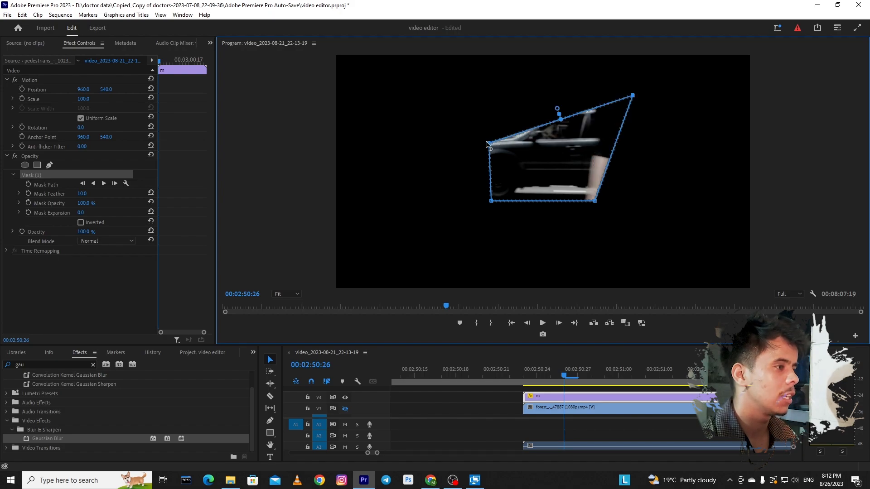
drag(491, 144, 585, 77)
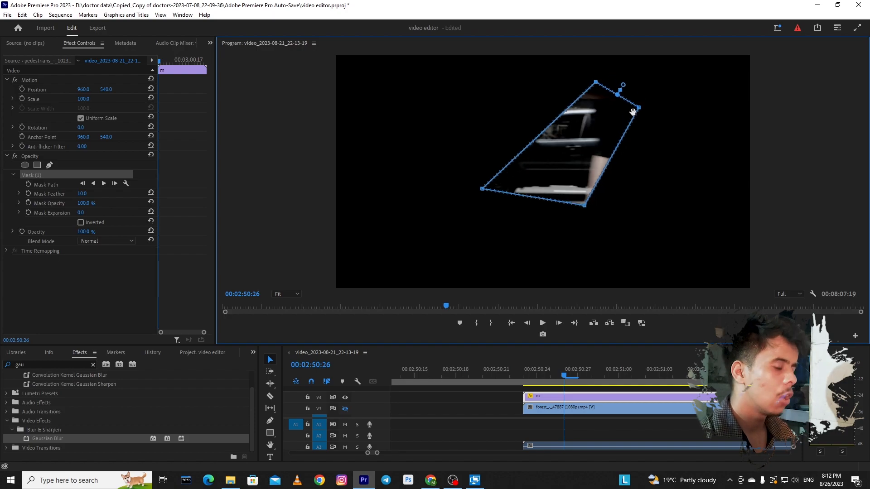
Undo the corner edits and the addition of the rectangular mask, and reselect clip m
key(ctrl+z)
key(ctrl+z)
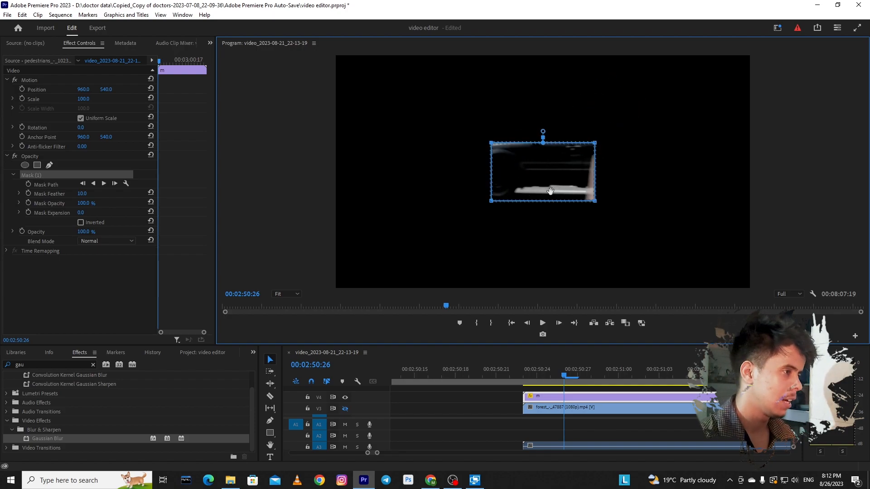
key(ctrl+z)
click(492, 398)
click(550, 404)
click(553, 398)
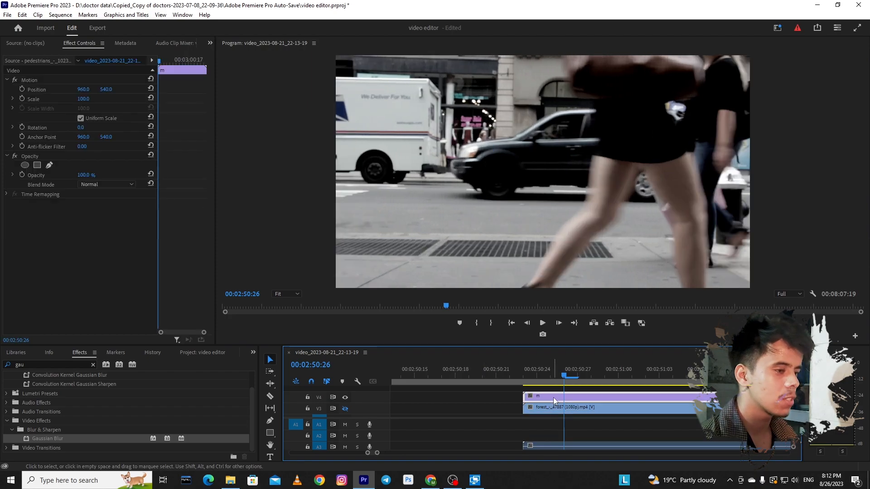
Try adding a free-draw, an elliptical and a rectangular opacity mask together on clip m, comparing the outlines of the last two
click(48, 166)
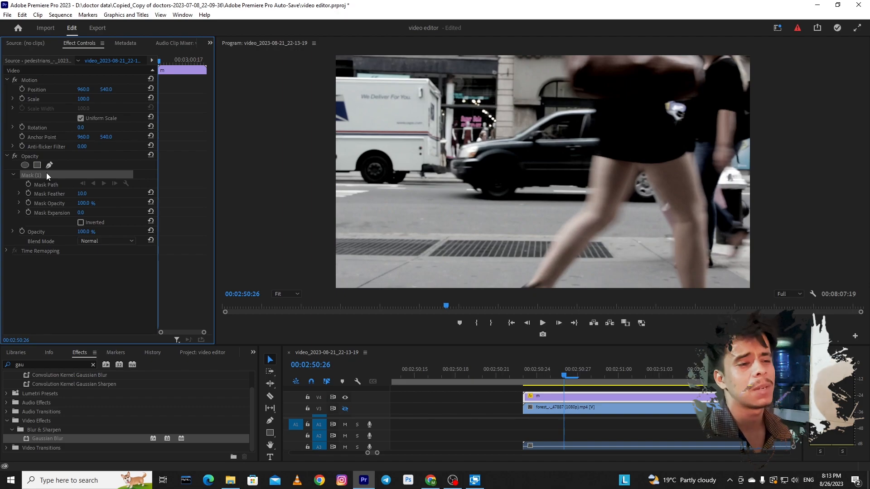
click(24, 166)
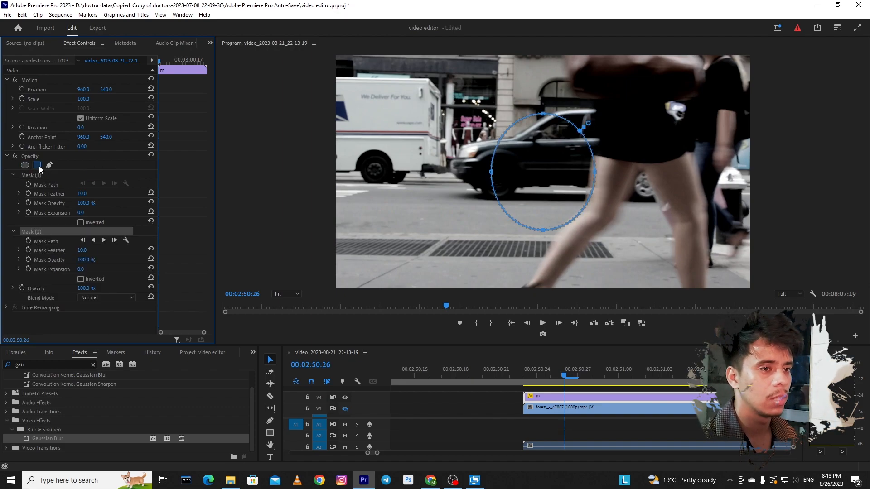
click(39, 165)
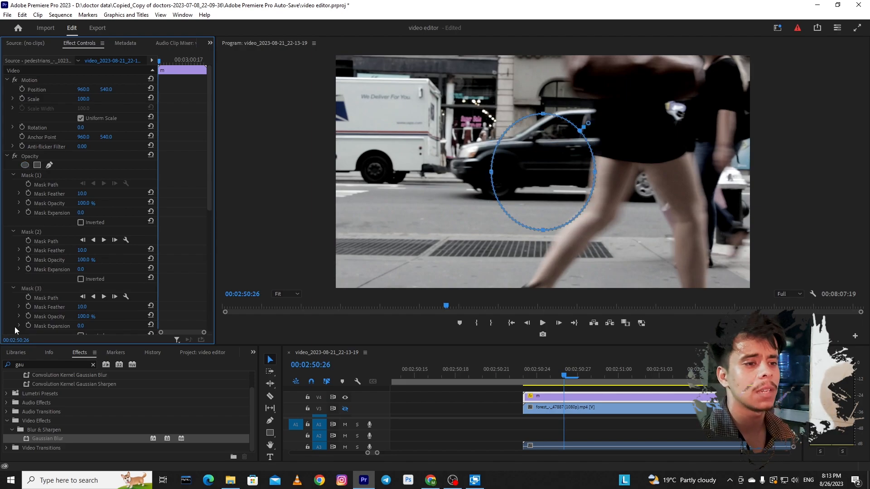
click(39, 233)
click(38, 287)
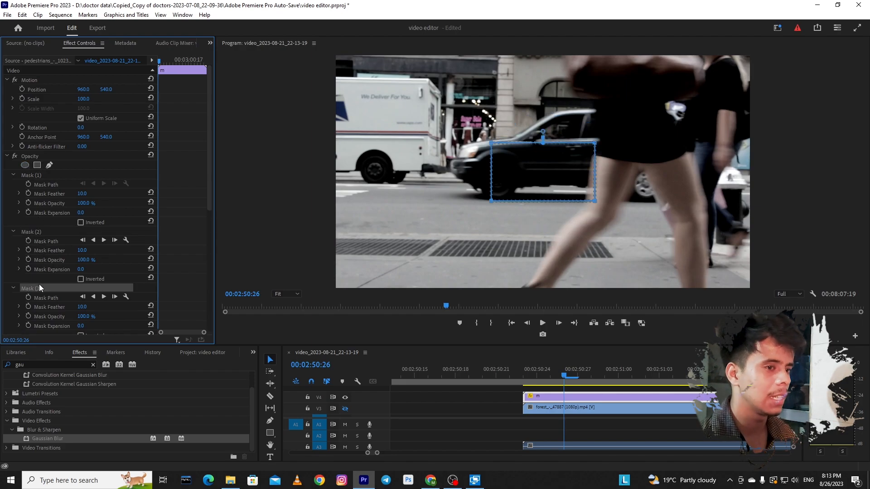
click(446, 128)
drag(476, 142, 433, 122)
Undo the three trial masks on clip m, and add and delete one empty free-draw mask
key(ctrl+z)
key(ctrl+z)
key(ctrl+z)
key(ctrl+z)
key(ctrl+z)
key(ctrl+z)
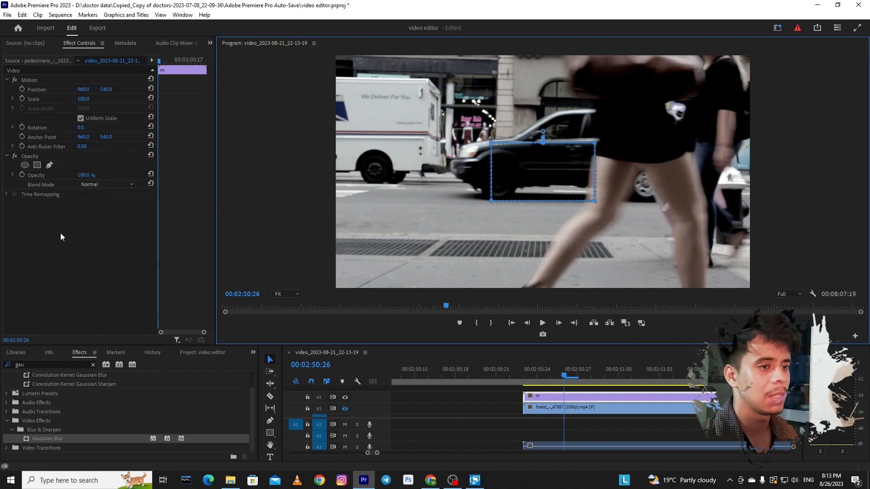
click(49, 165)
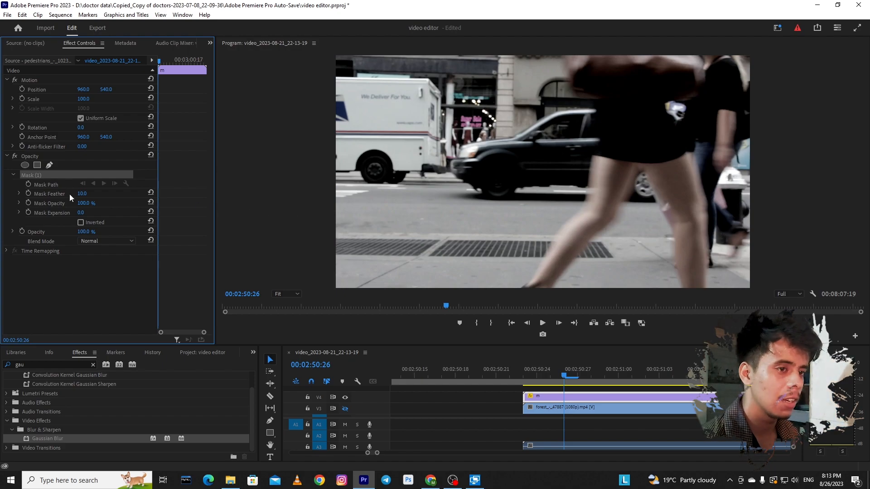
key(Delete)
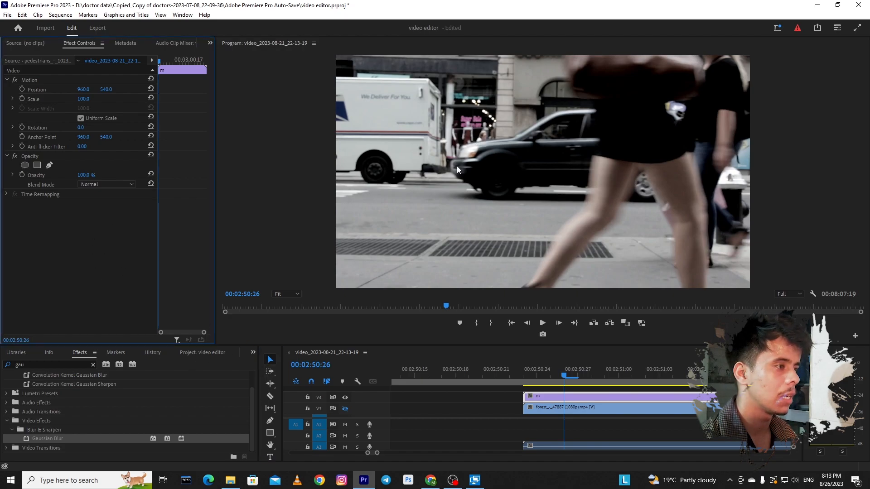
Add a free-draw opacity mask to clip m and move the playhead to 00:02:50:24
click(49, 165)
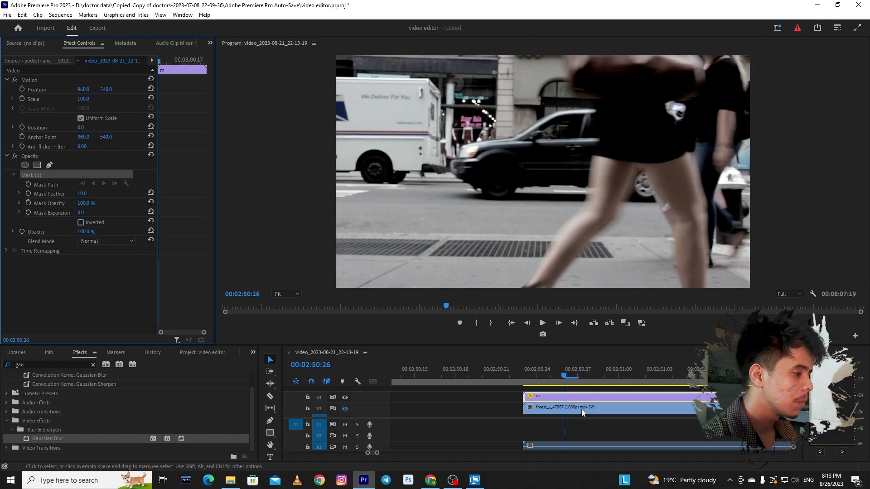
click(575, 376)
drag(574, 374, 556, 368)
key(minus)
key(equal)
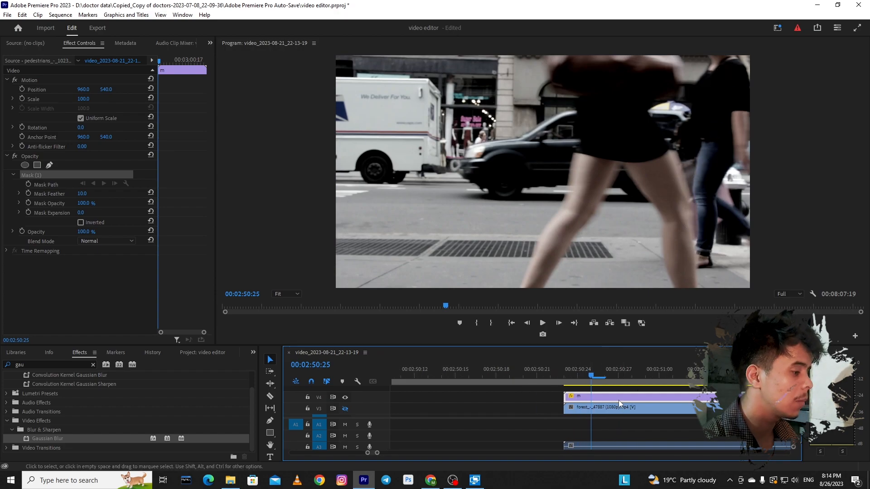
click(604, 376)
drag(604, 376, 574, 371)
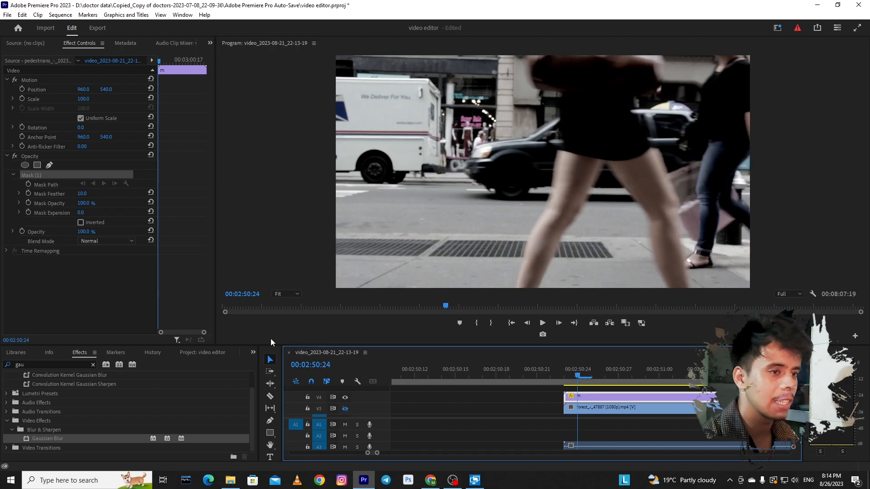
click(48, 186)
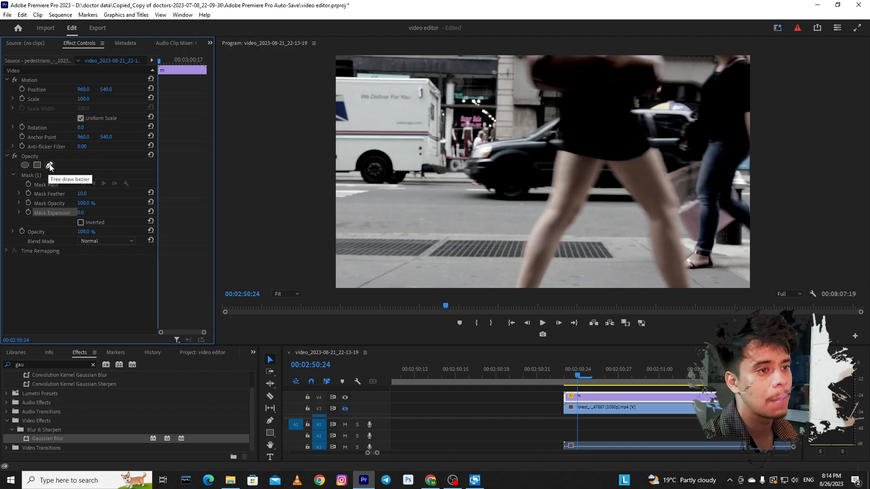
Scrub through clip m, return the playhead to its start at 00:02:50:23, and set the clip's scale to 125
drag(580, 372, 668, 382)
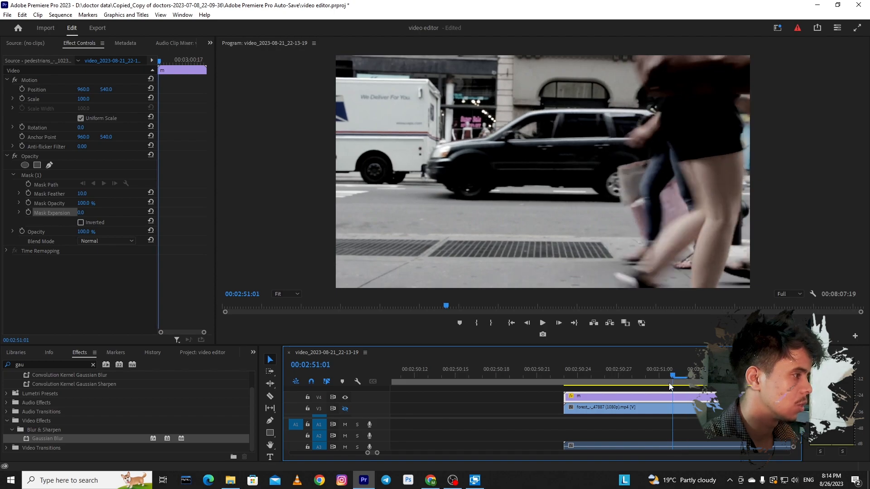
click(691, 376)
drag(690, 377, 700, 376)
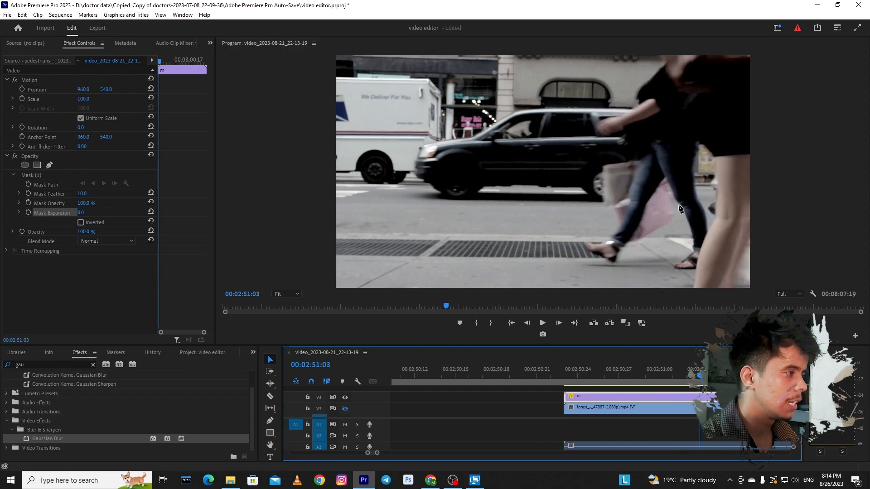
drag(593, 372, 567, 370)
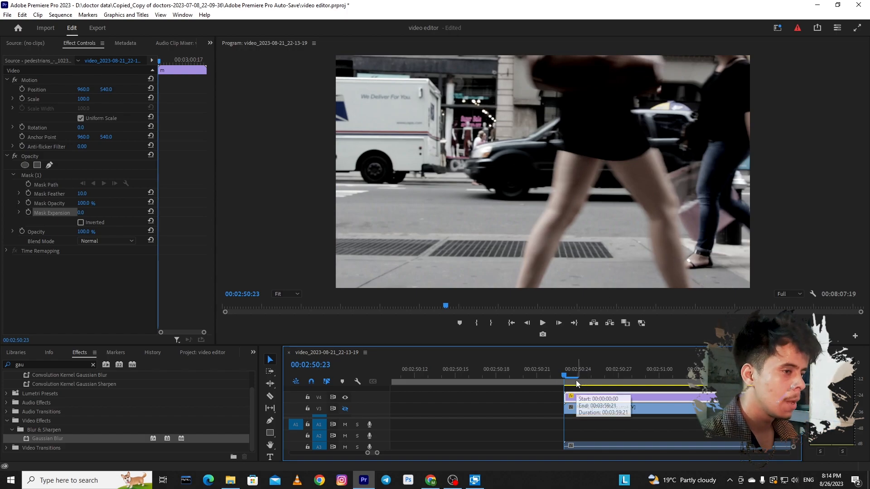
drag(82, 103, 93, 103)
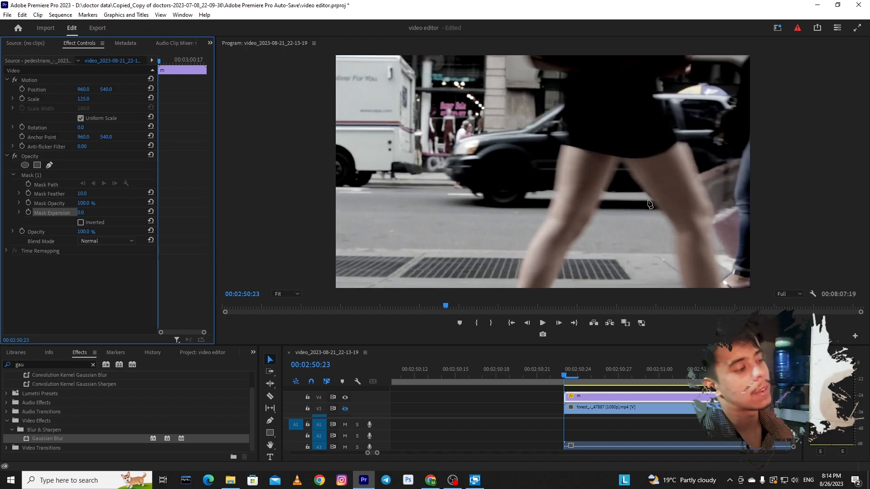
Jump back and forth between 00:02:50:23 and 00:02:51:04 to examine the pedestrians' positions for a frame to mask
click(572, 374)
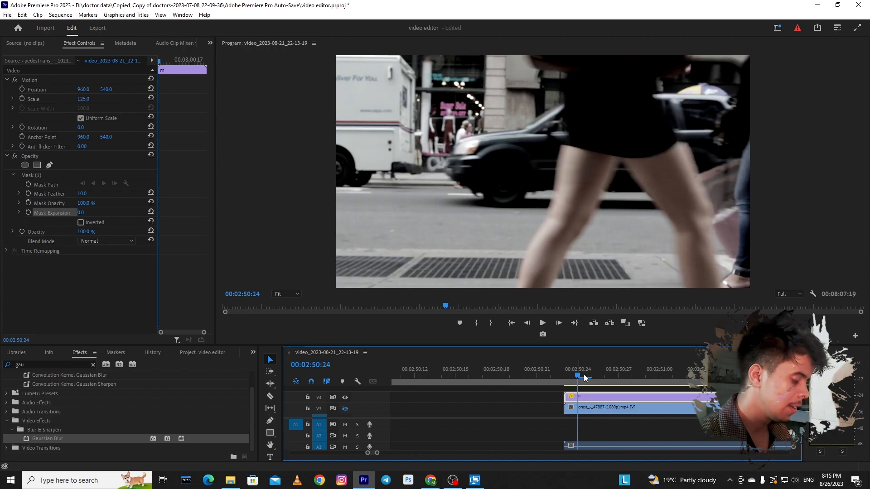
key(shift+Right)
key(shift+Right)
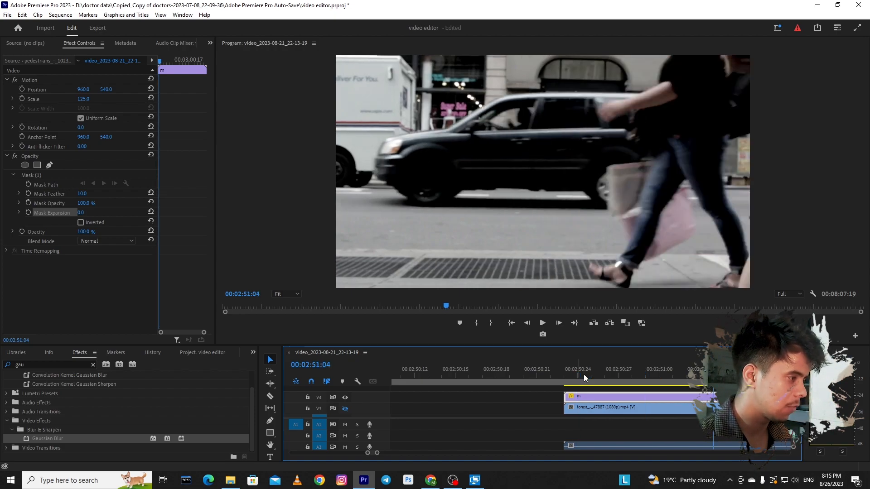
key(shift+Left)
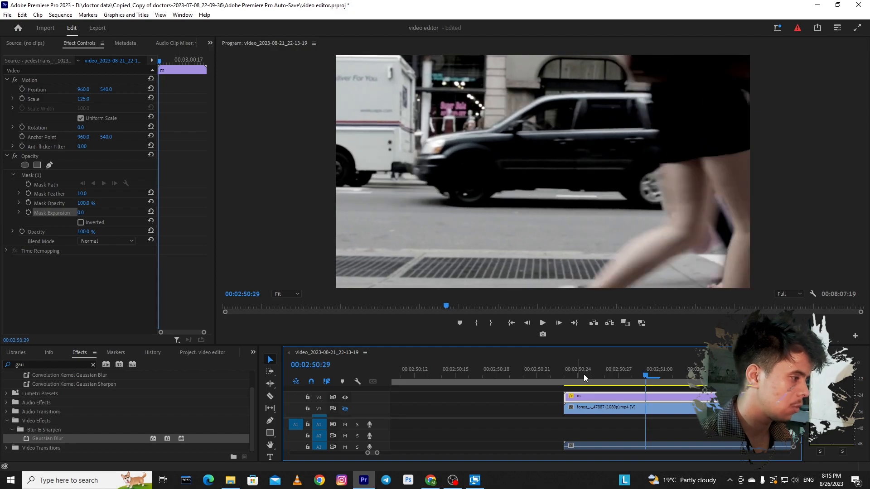
key(shift+Right)
key(shift+Left)
key(shift+Right)
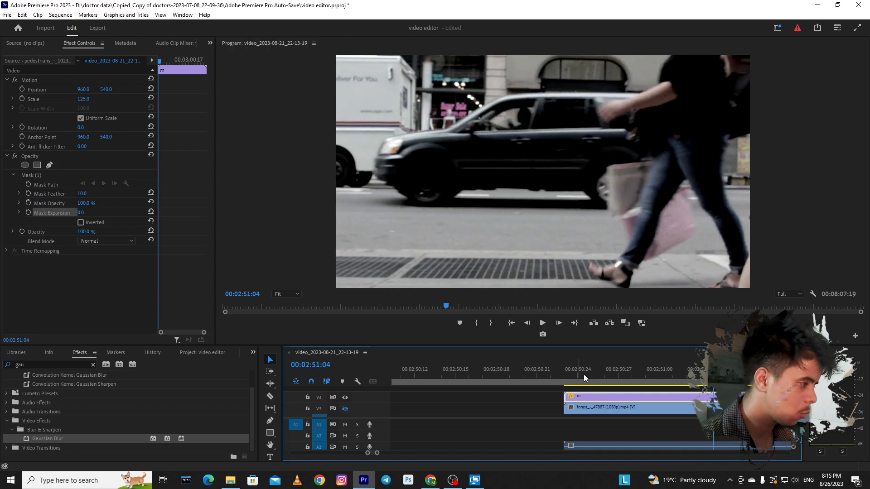
key(shift+Left)
key(Left)
key(shift+Left)
key(Right)
key(Right)
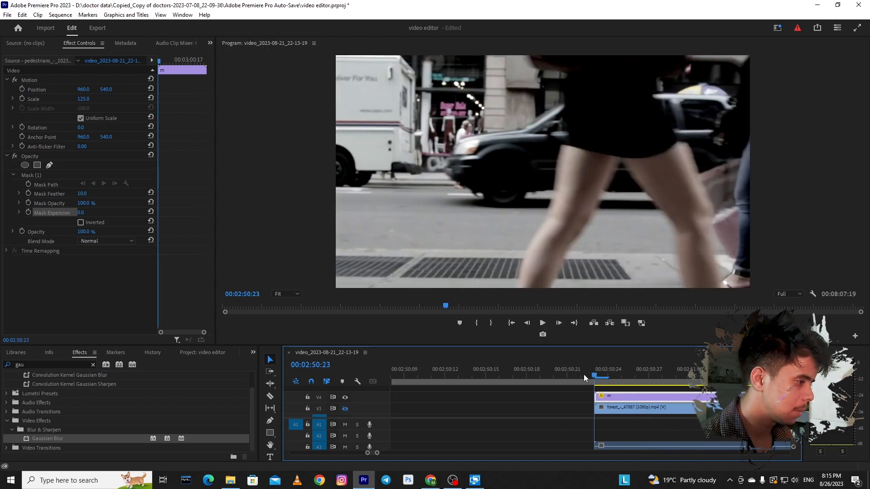
Advance clip m frame by frame to 00:02:51:01, comparing that frame with the one before it
key(Right)
key(Right)
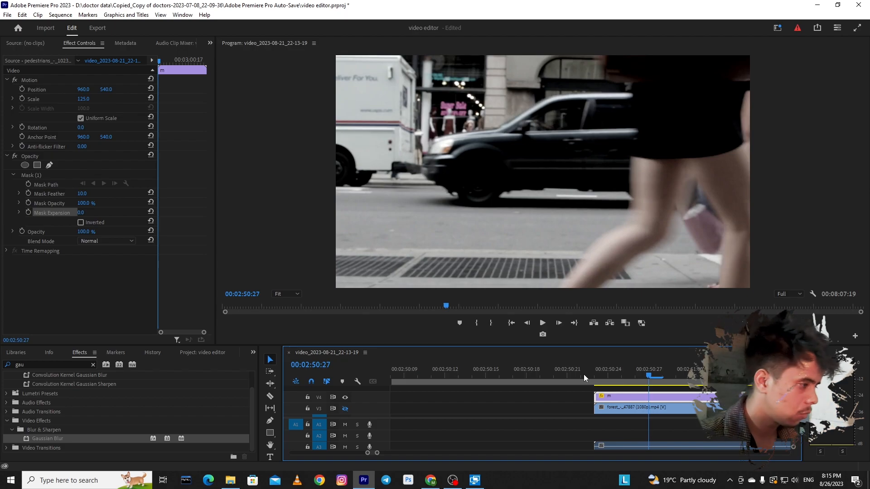
key(Right)
key(Right)
key(Right)
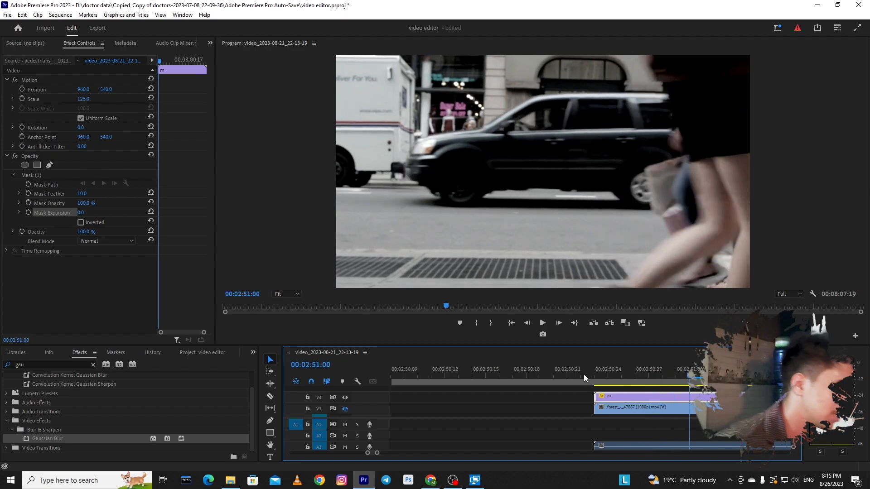
key(Right)
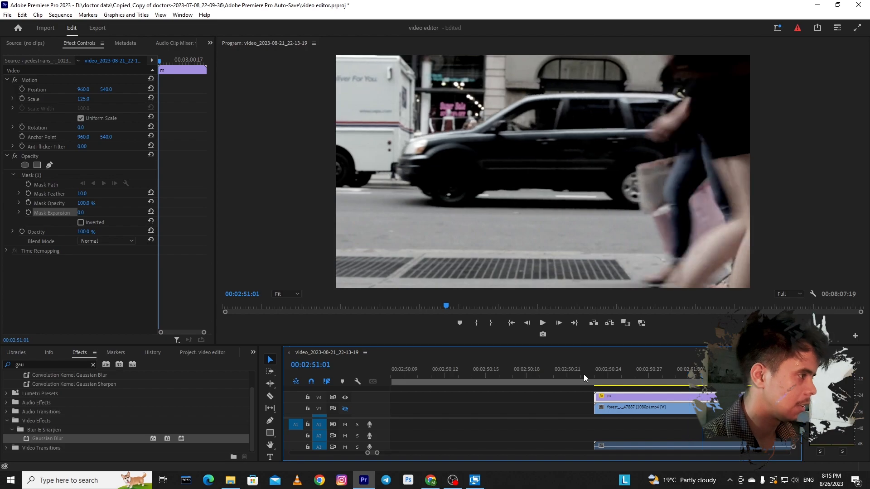
key(Left)
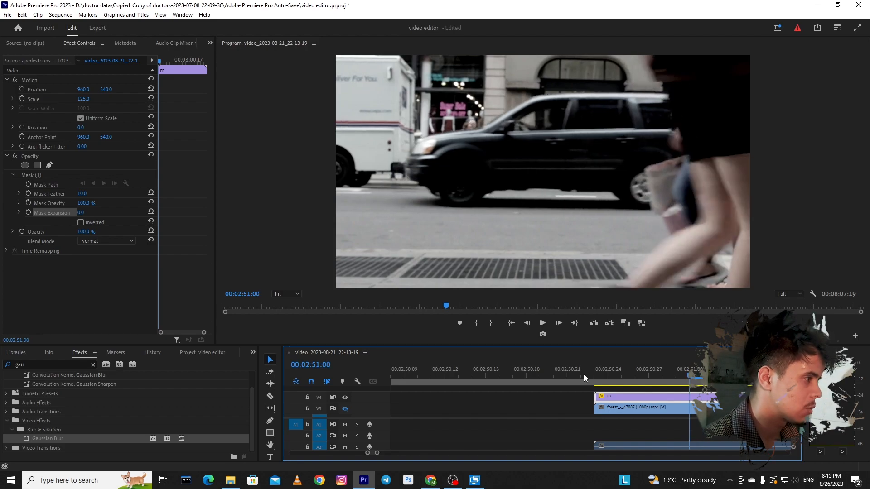
key(Right)
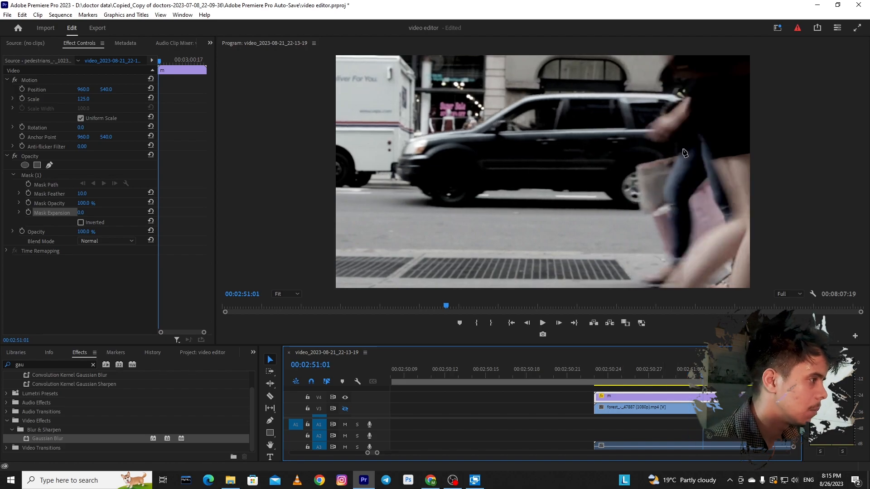
click(705, 178)
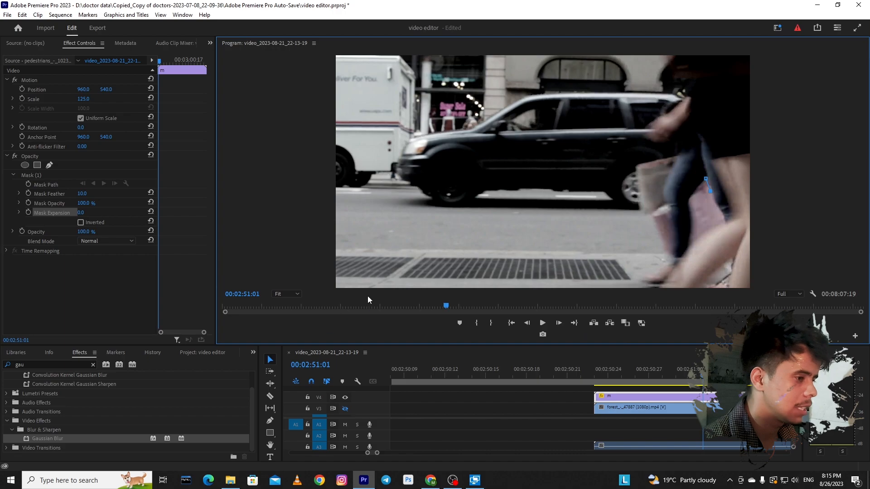
click(288, 294)
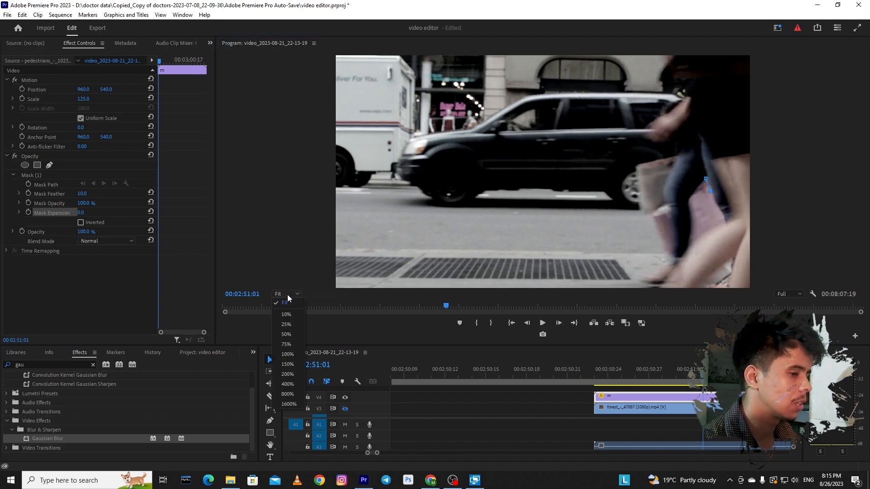
click(287, 340)
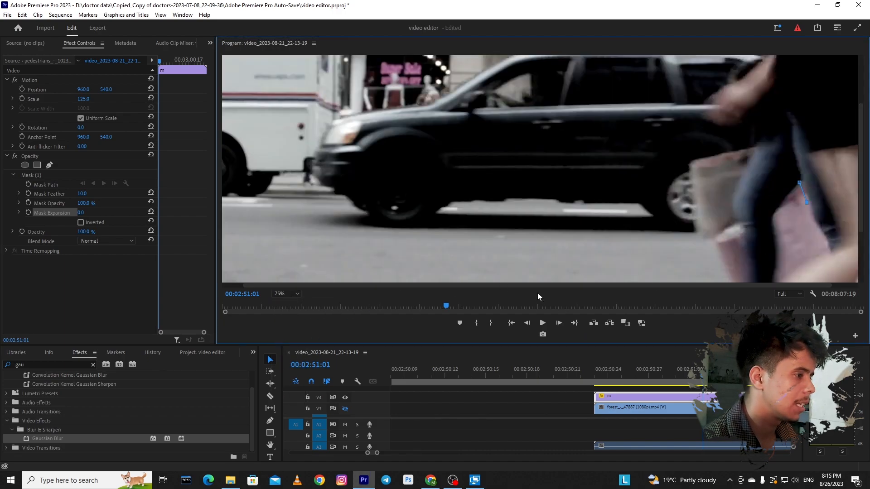
drag(552, 285, 679, 285)
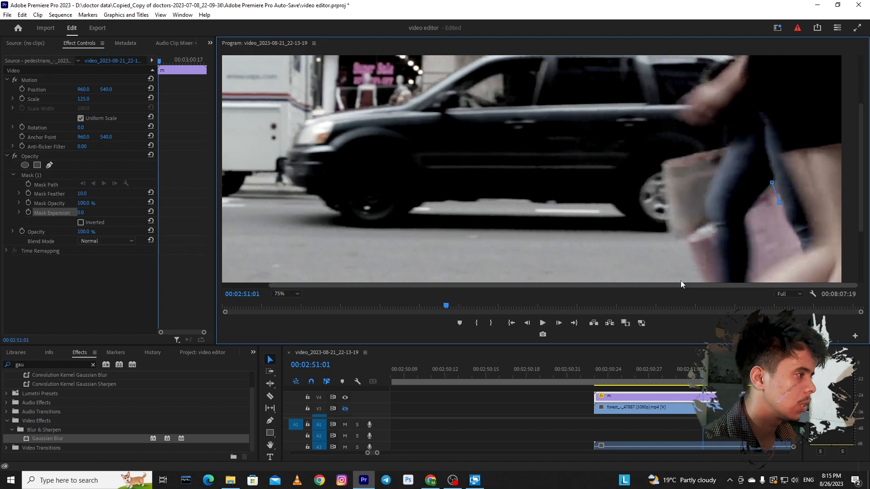
click(774, 181)
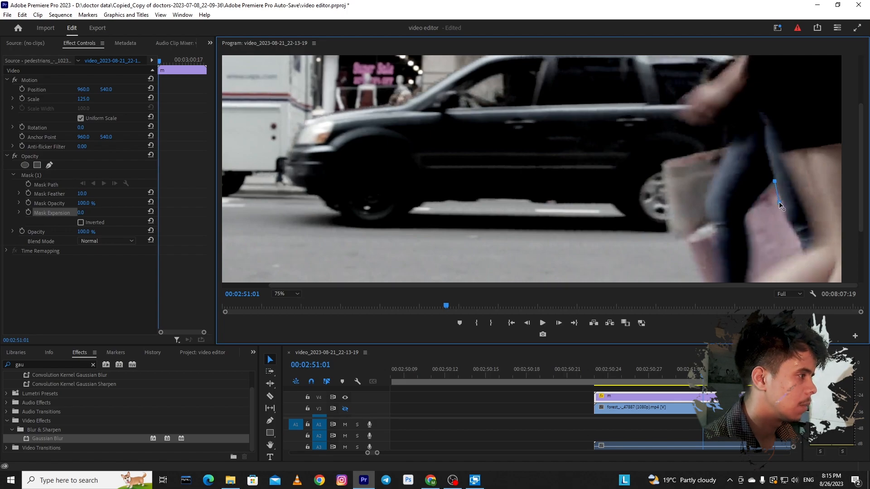
click(786, 224)
click(795, 234)
click(776, 264)
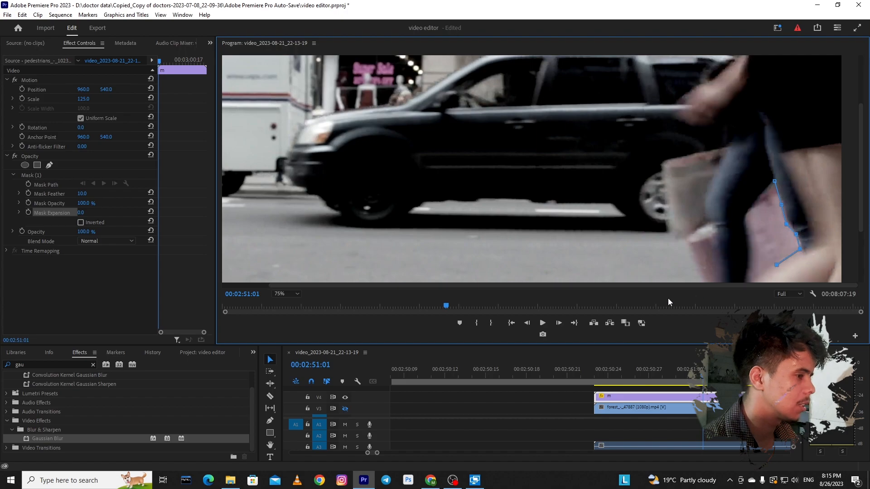
click(285, 293)
click(284, 306)
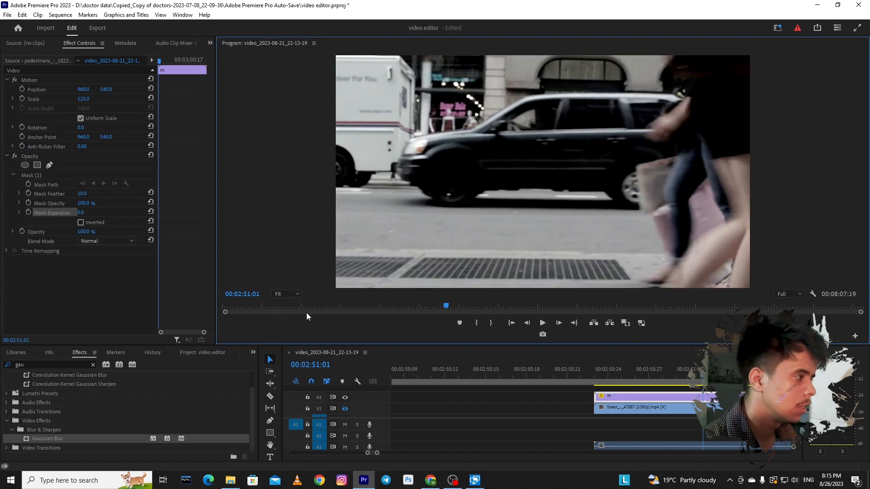
click(691, 243)
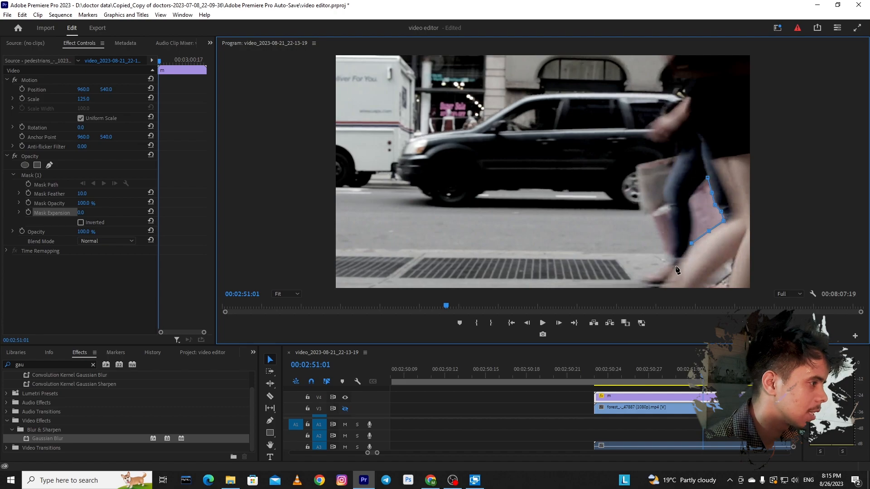
click(677, 269)
click(664, 286)
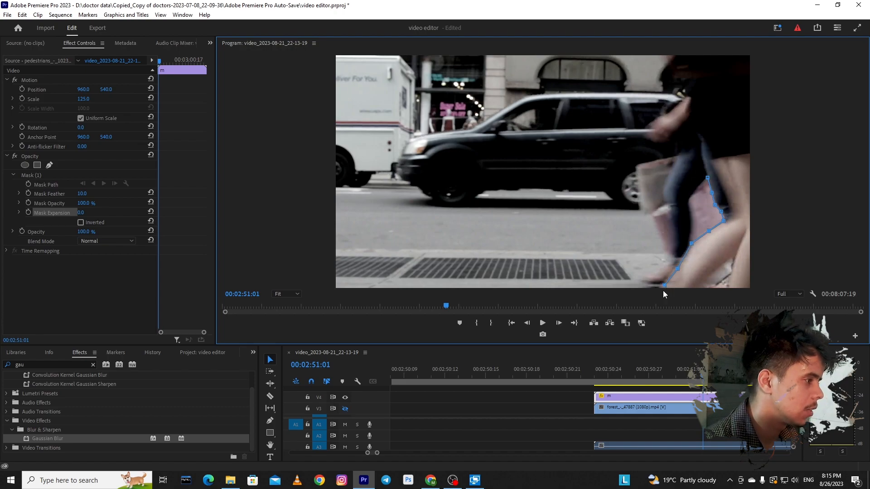
click(700, 148)
key(ctrl+z)
key(ctrl+z)
key(ctrl+z)
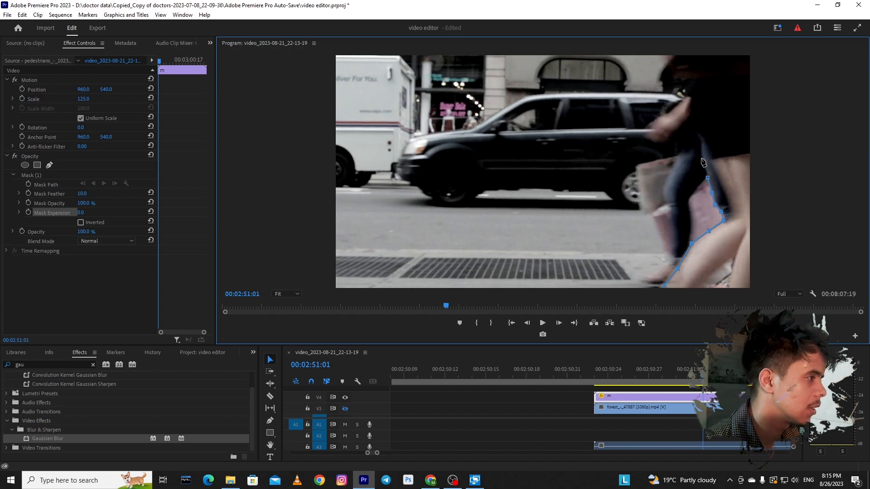
key(ctrl+z)
key(ctrl+z)
key(ctrl+z)
key(ctrl+z)
key(ctrl+z)
key(ctrl+z)
key(ctrl+z)
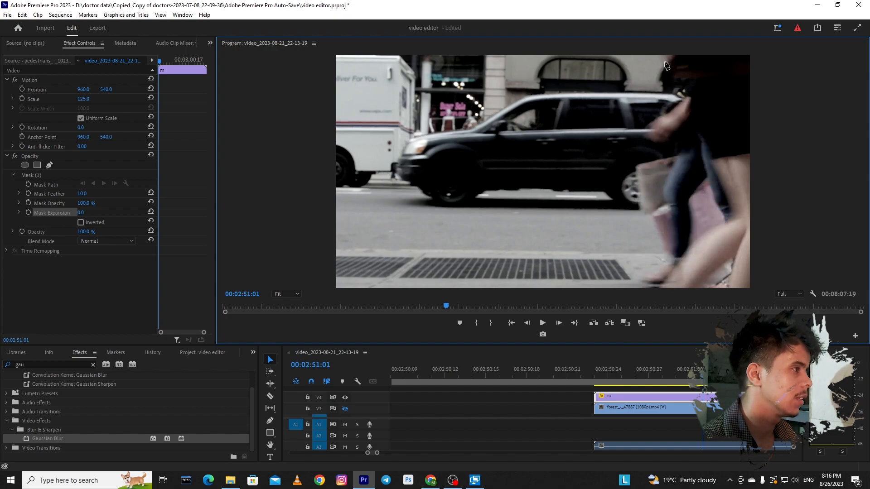
click(662, 56)
click(671, 71)
click(682, 88)
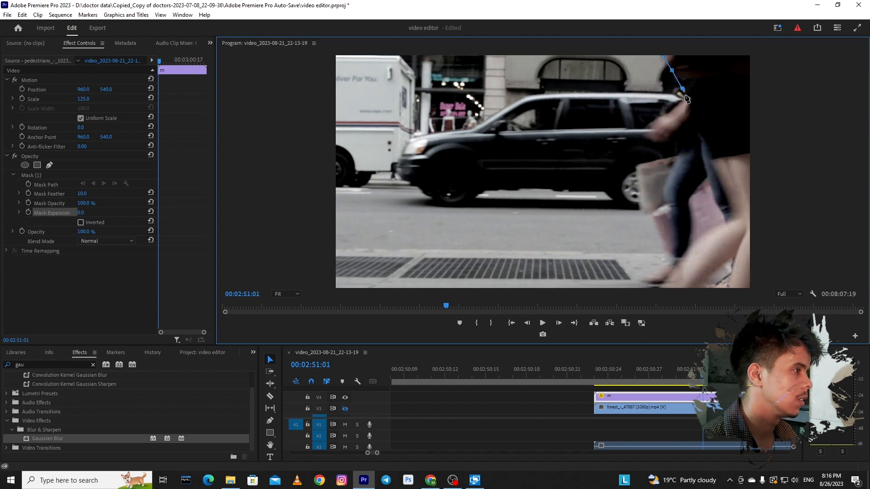
key(ctrl+z)
key(ctrl+z)
key(ctrl+z)
key(ctrl+z)
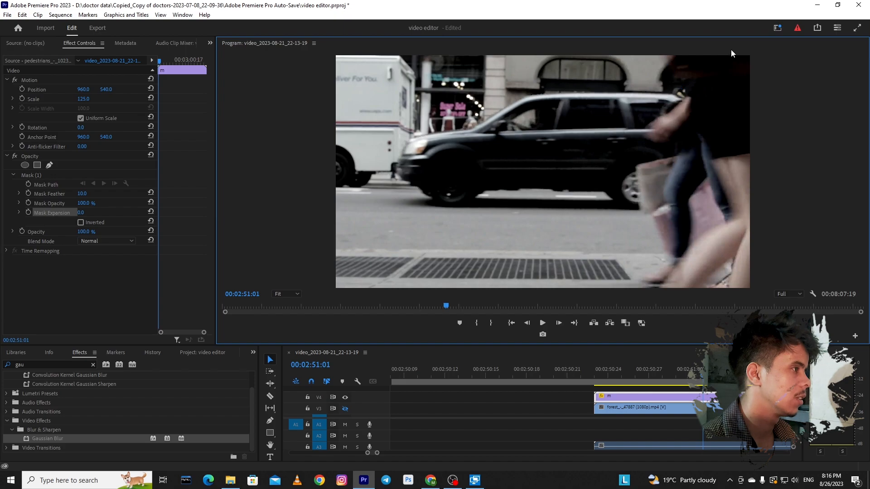
Start tracing the mask from the frame's upper-right corner, down the front walker's back to the waist
click(749, 57)
click(717, 64)
click(693, 86)
click(688, 97)
click(691, 117)
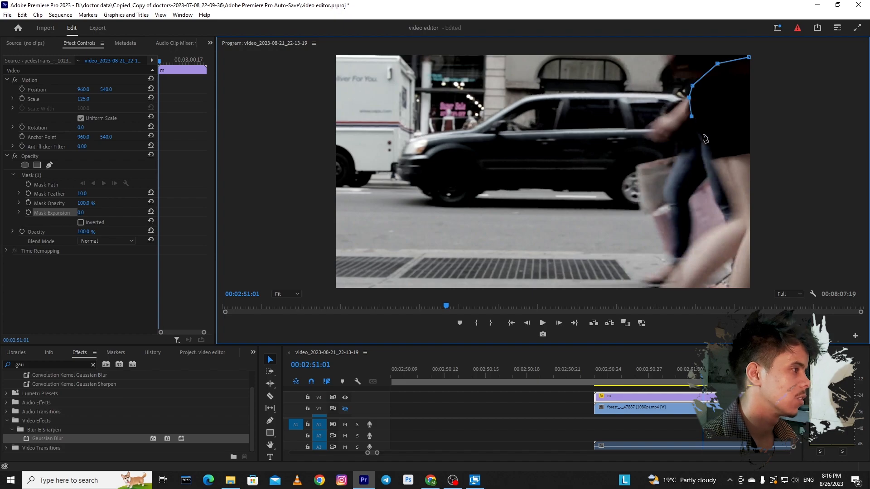
click(701, 135)
click(710, 156)
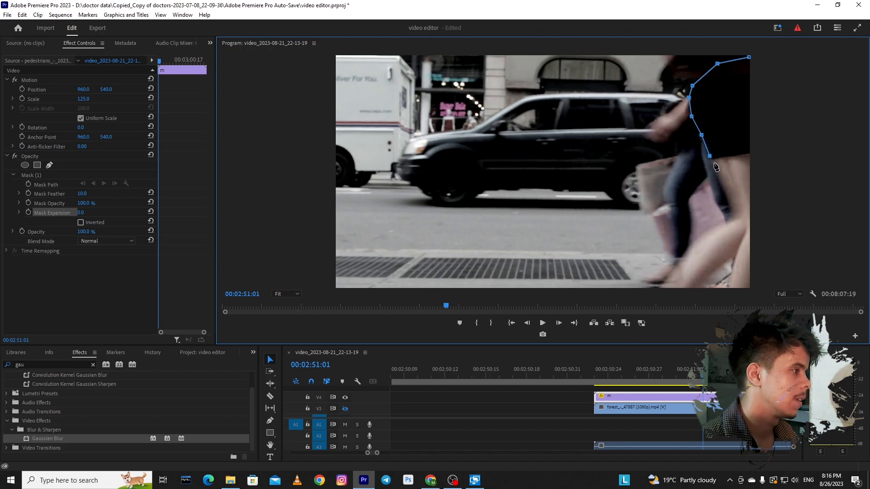
Continue the mask outline down the front walker's rear leg, along the pink bag, to the frame's lower edge
click(715, 169)
click(726, 191)
click(730, 213)
click(711, 224)
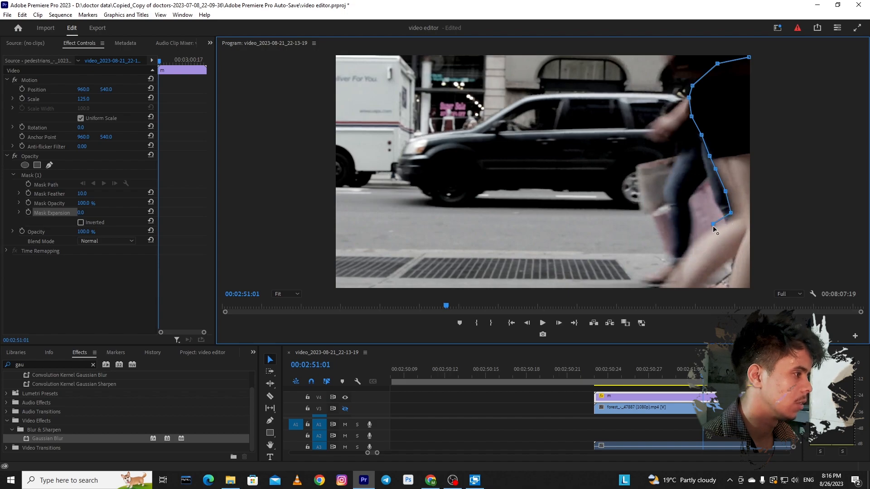
drag(718, 224, 719, 226)
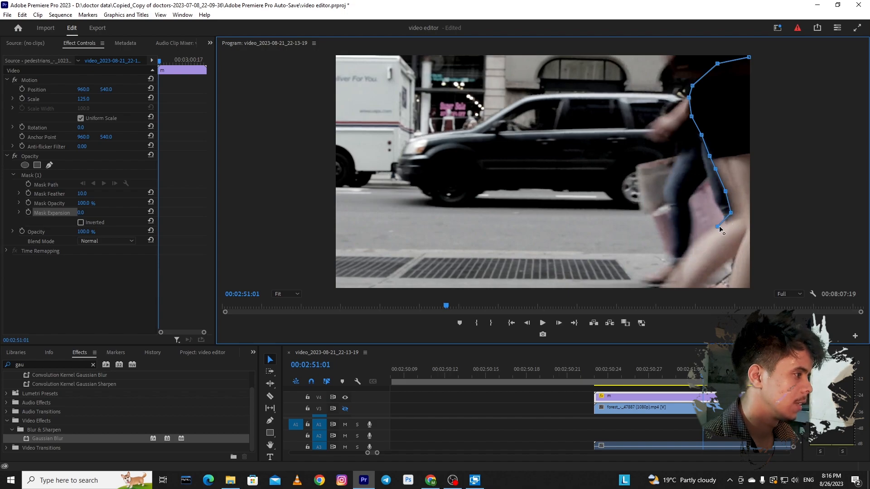
click(692, 244)
click(676, 268)
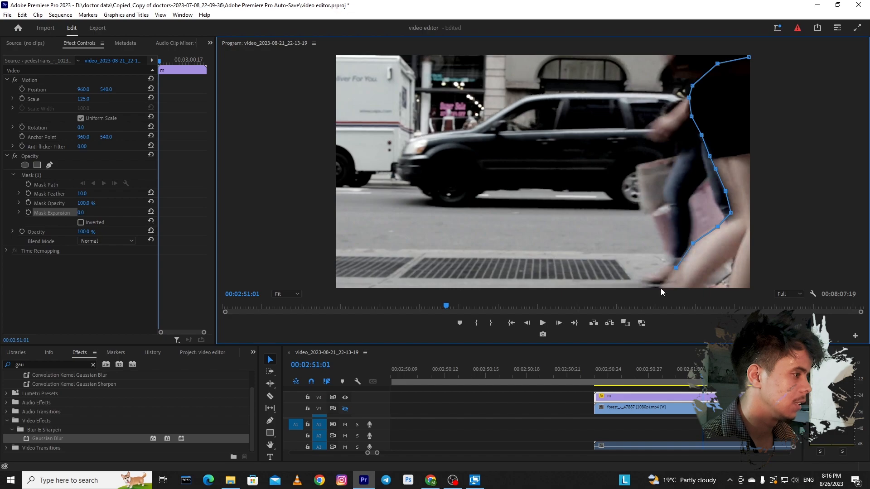
click(659, 286)
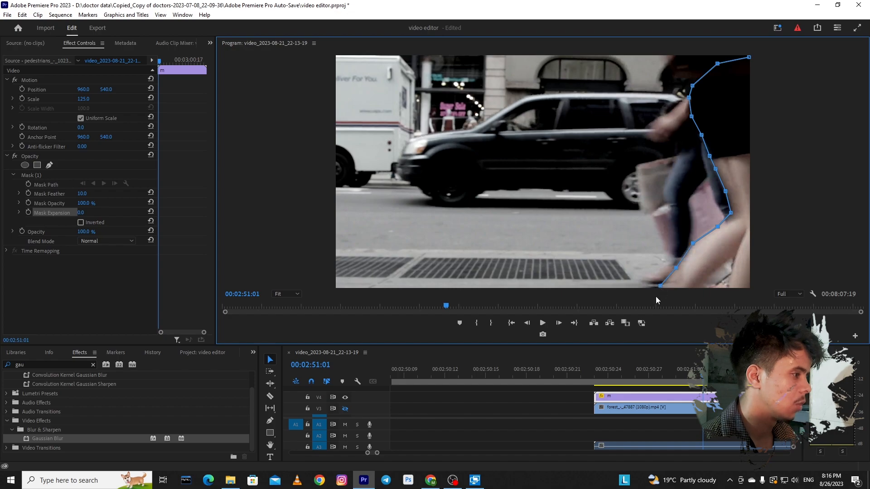
Zoom the preview to 25% and close the mask path around the area beyond the frame's right edge
click(286, 294)
click(288, 326)
click(635, 252)
click(695, 277)
click(706, 219)
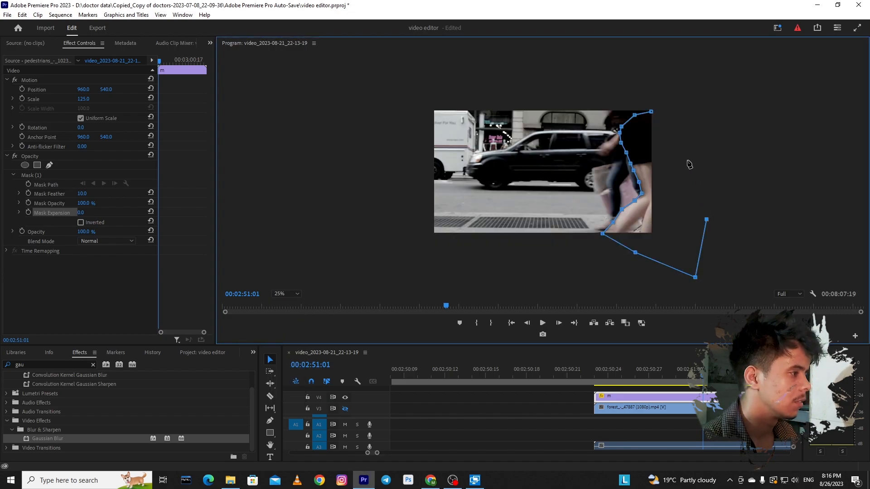
click(693, 111)
click(652, 114)
click(651, 111)
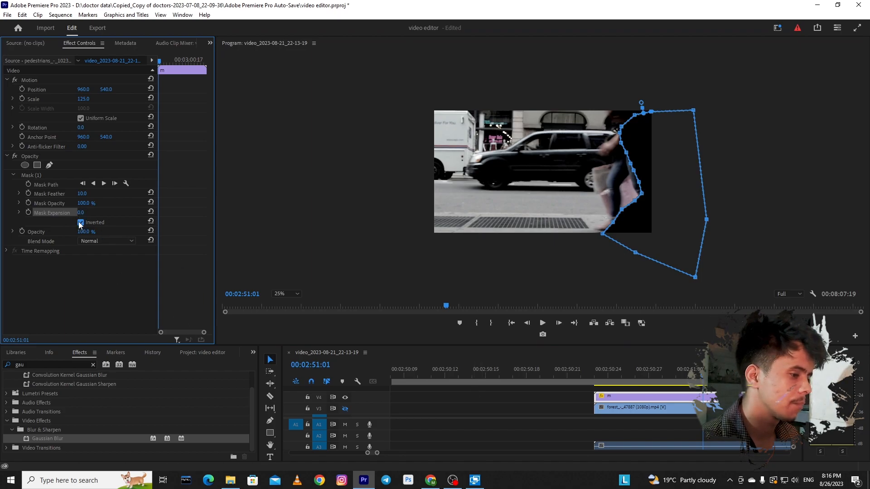
Show the forest clip's track V3, compare the mask with inversion off and on, and leave it inverted
click(345, 409)
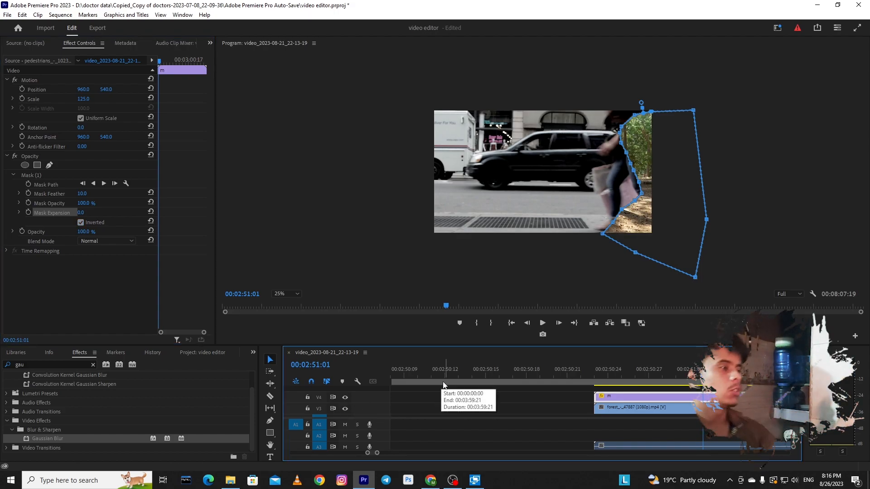
click(81, 223)
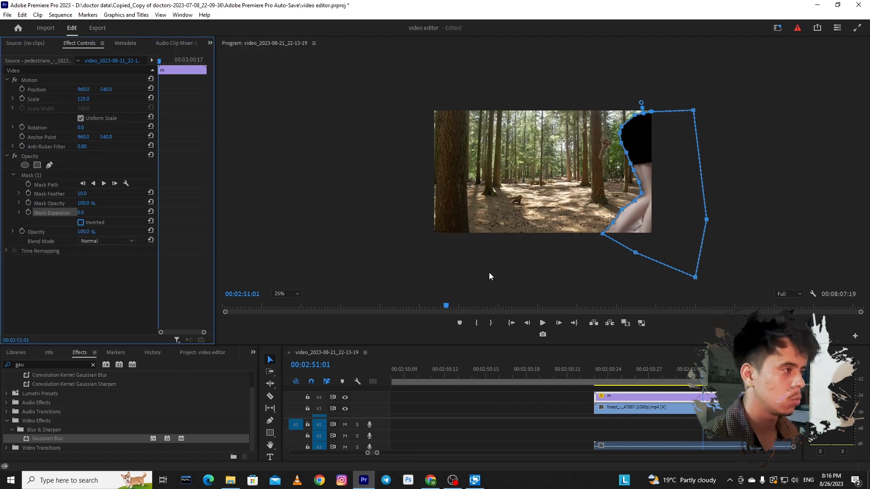
click(81, 223)
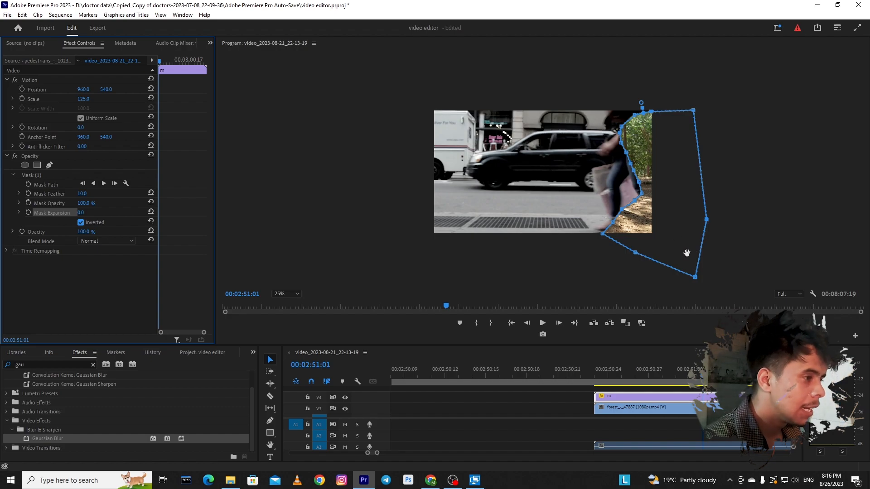
Enable keyframing for Mask Path and Mask Feather at 00:02:51:01, then select Mask (1) to show its outline
click(28, 184)
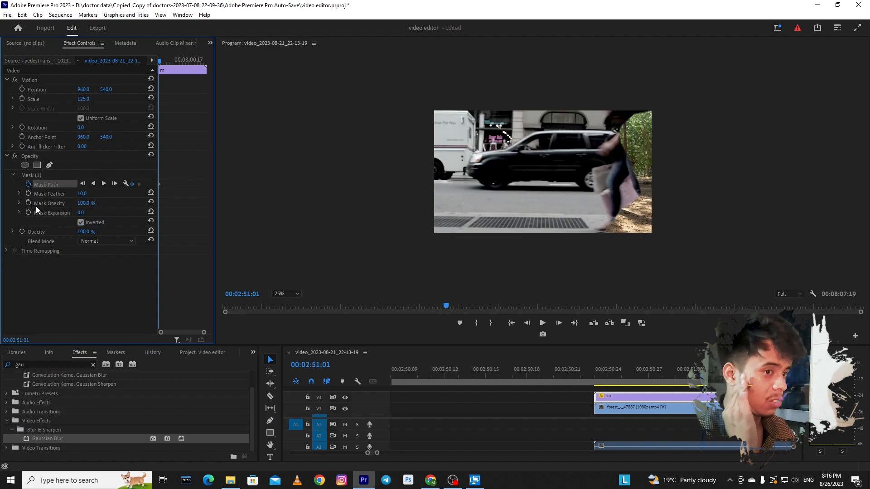
click(28, 195)
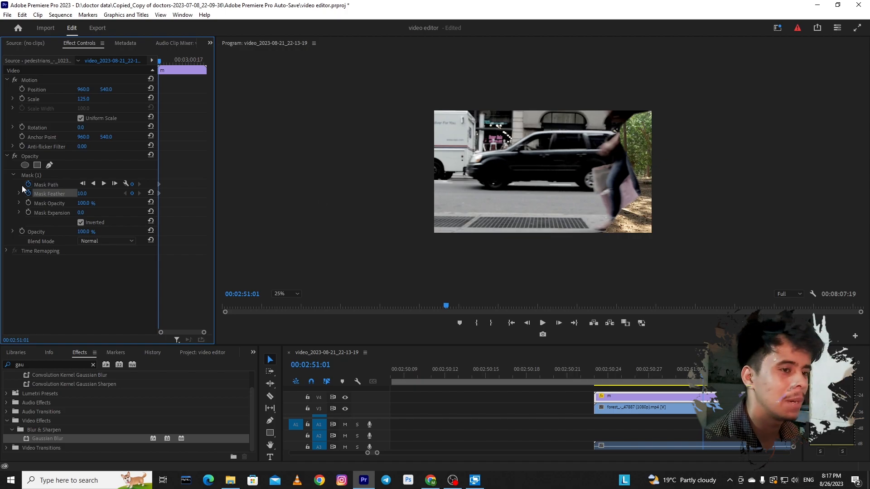
click(42, 175)
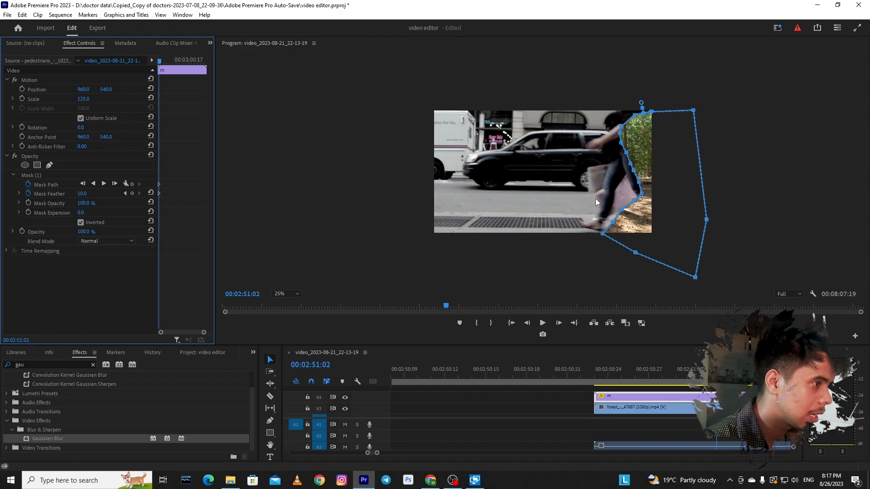
Fit the frame in the preview and, at 00:02:51:04, move the mask point behind the walker's shoulder up to the frame's upper edge
click(280, 295)
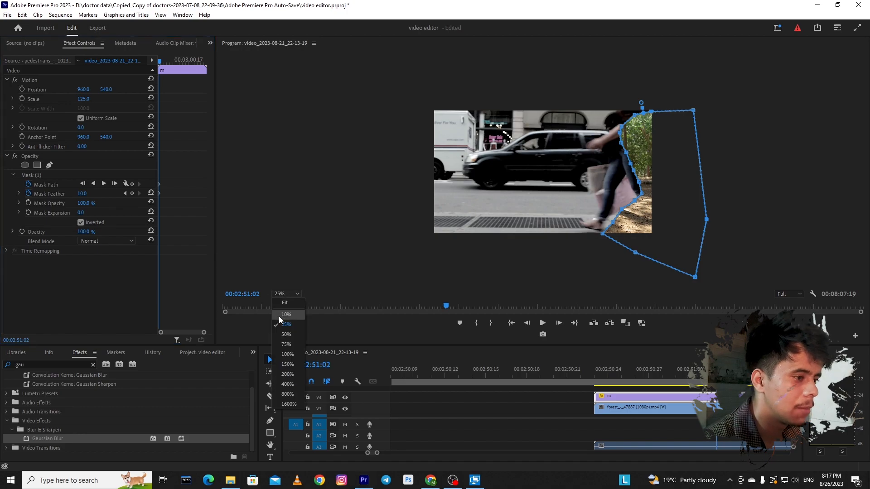
click(297, 353)
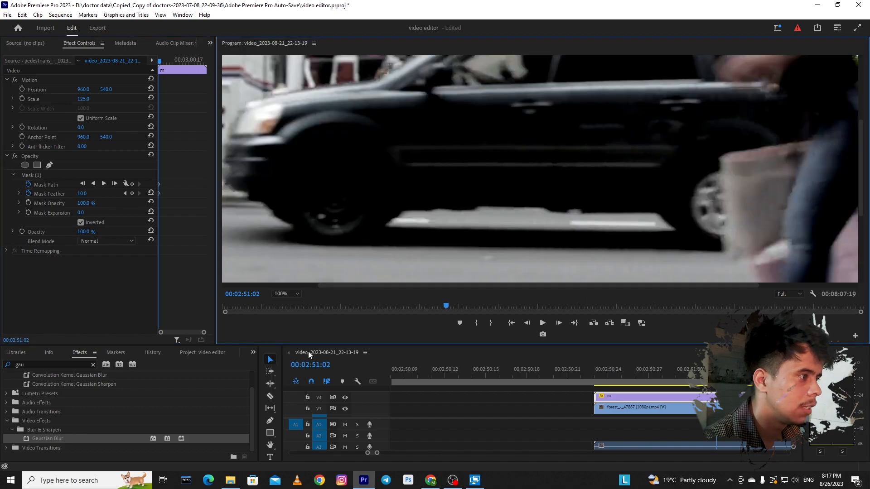
click(277, 294)
click(286, 298)
click(286, 297)
click(290, 303)
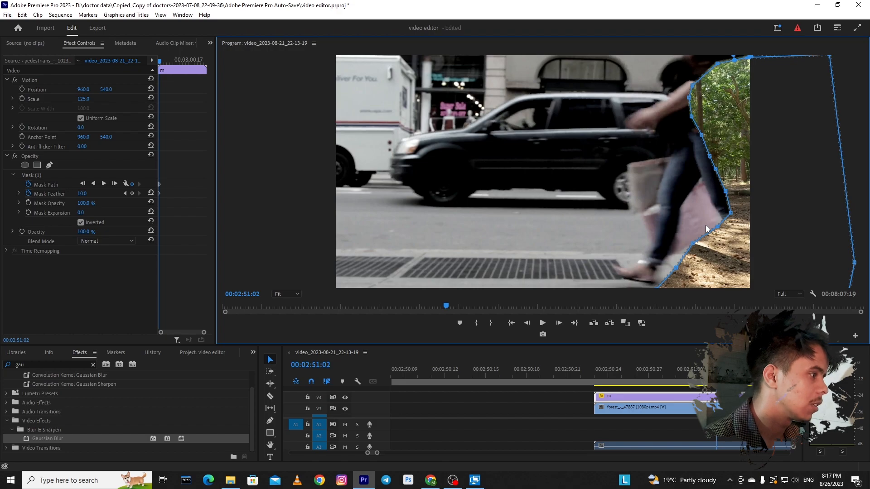
click(717, 369)
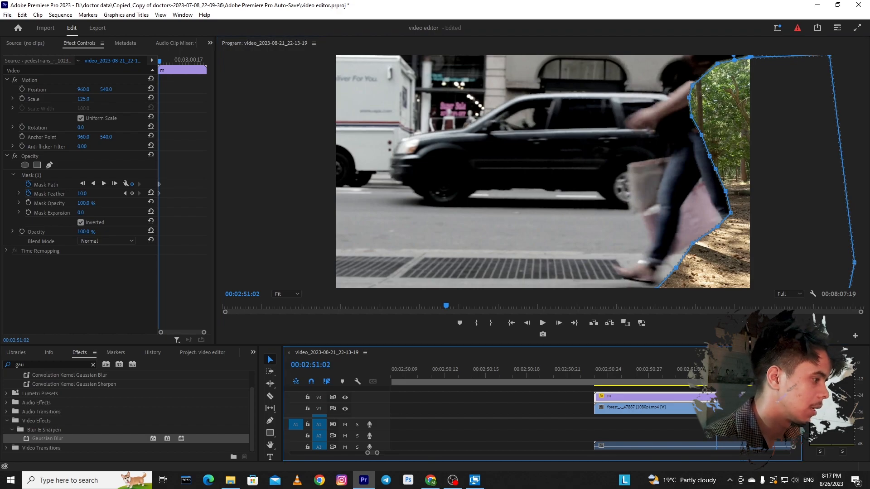
key(Right)
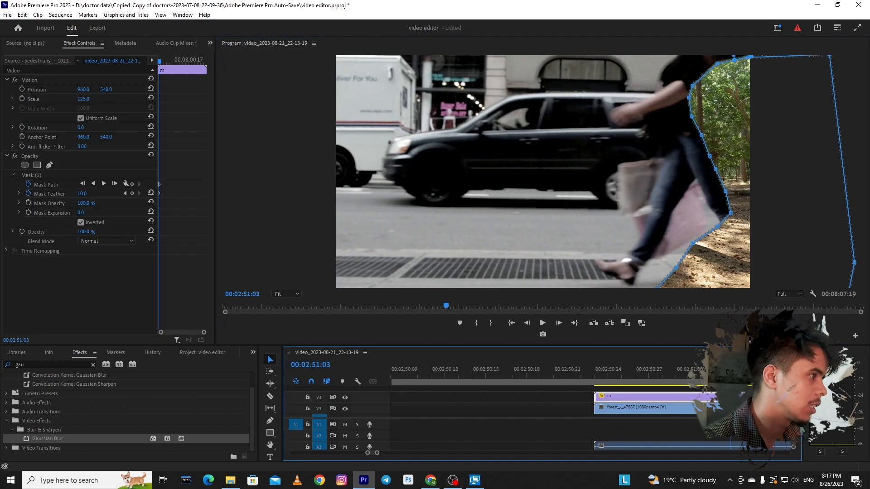
key(Right)
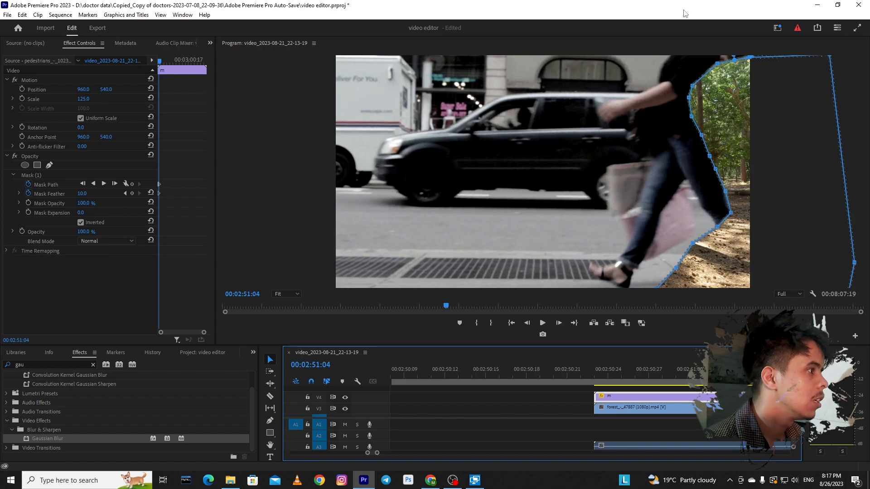
drag(718, 64, 710, 53)
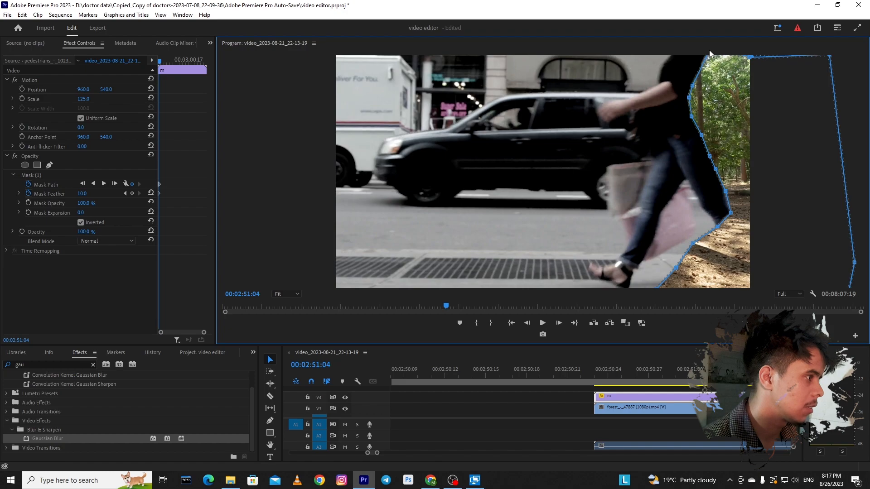
At 00:02:51:06, reposition the mask points behind the walker's hip, thigh and calf to follow the back of the trailing leg
click(743, 371)
key(Right)
key(Right)
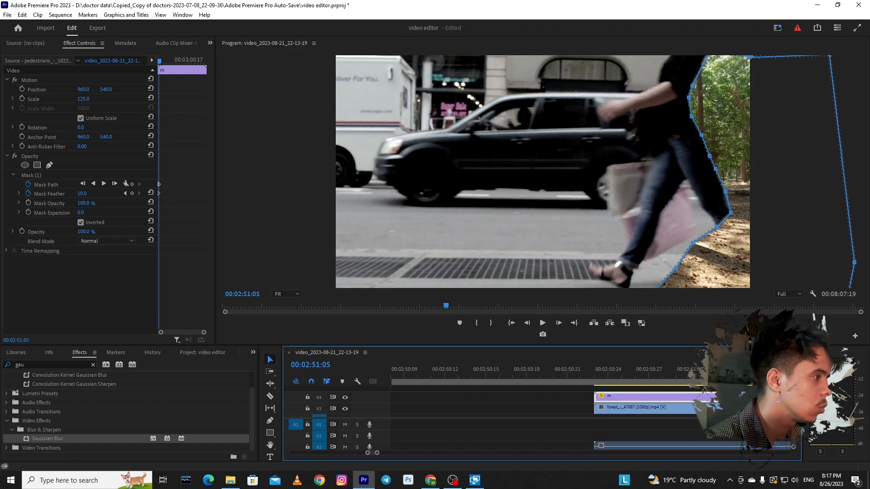
click(713, 168)
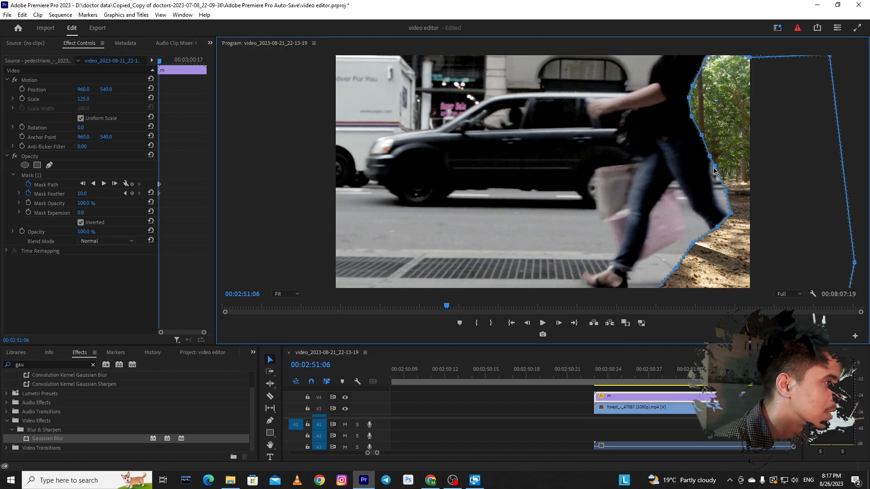
drag(712, 173, 710, 176)
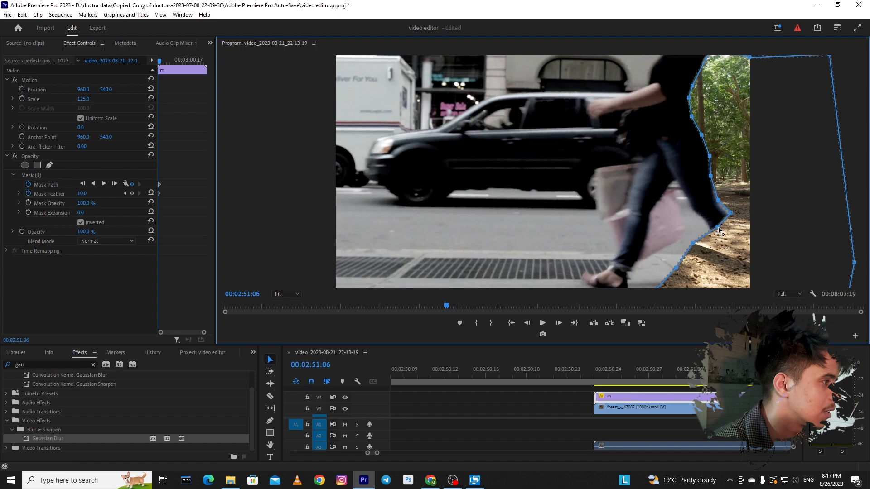
drag(727, 236, 747, 245)
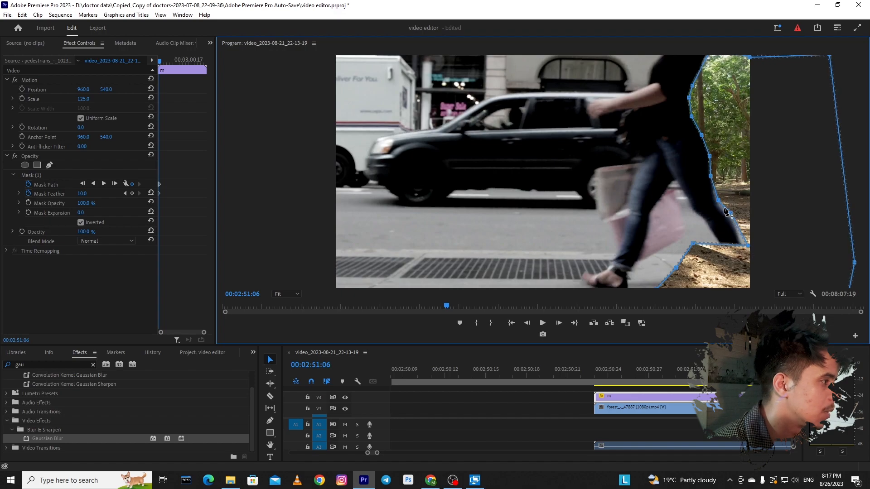
drag(718, 202, 716, 203)
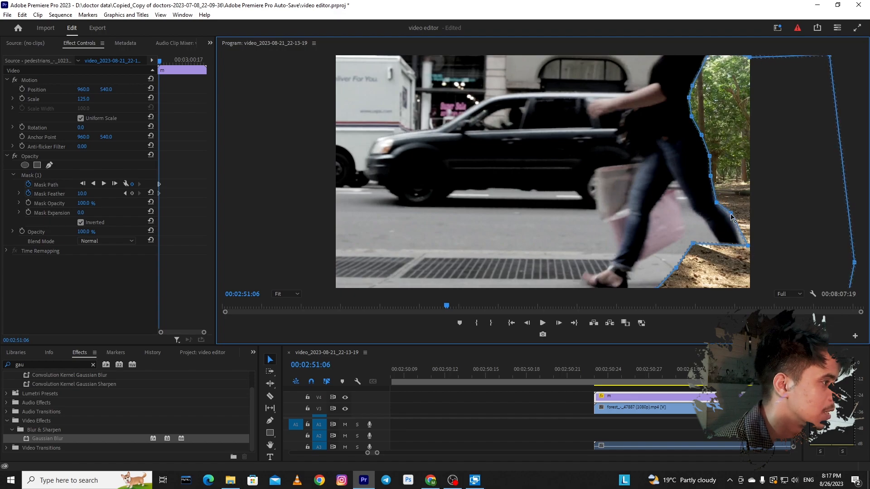
click(728, 215)
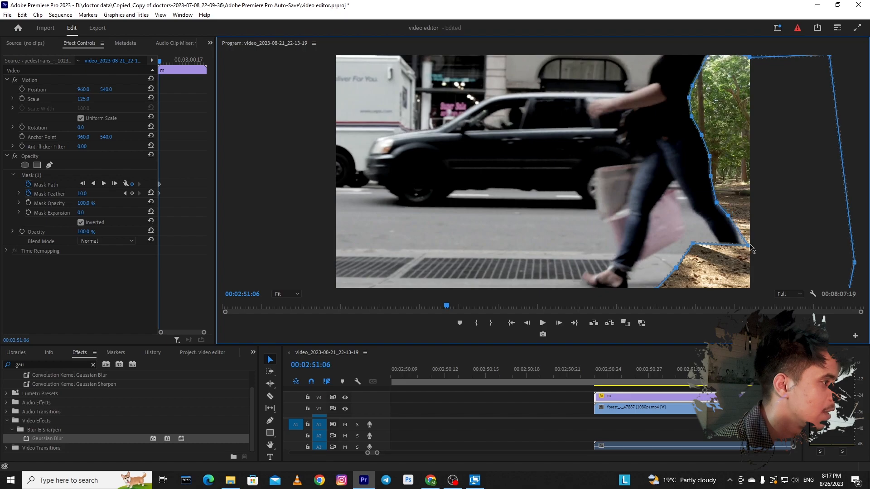
Move the lower mask points around the walker's trailing foot and down to the frame's lower edge
drag(746, 245, 753, 267)
drag(677, 267, 738, 307)
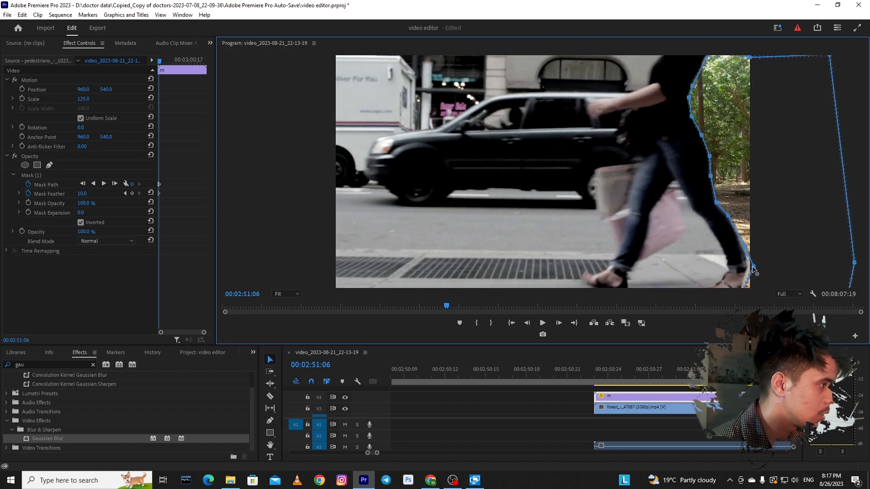
drag(752, 268, 743, 278)
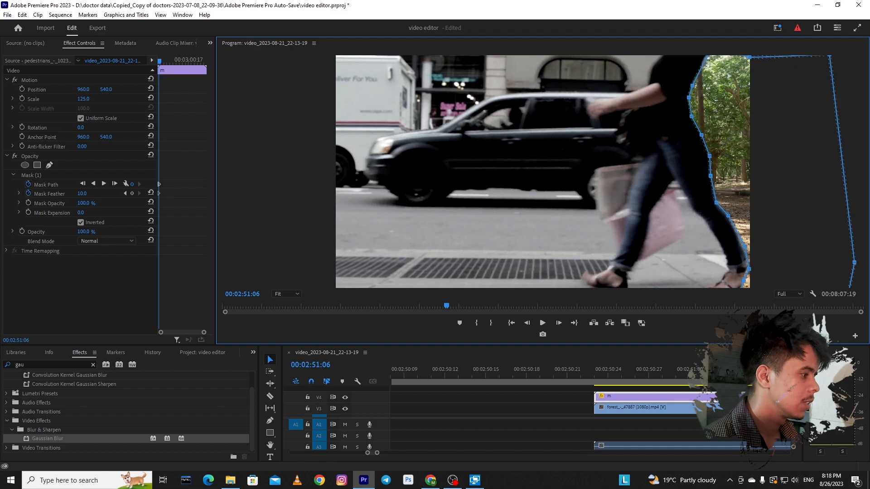
At 00:02:51:07, reshape the mask path along the walker's shoulder, thigh and trailing calf
click(699, 354)
scroll(634, 403, down, 2)
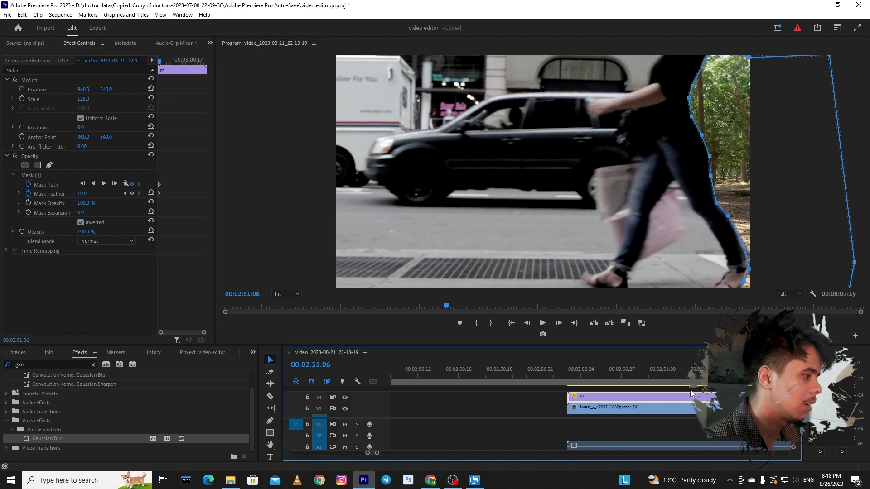
scroll(634, 403, up, 1)
key(Right)
key(Left)
key(Right)
drag(706, 57, 698, 52)
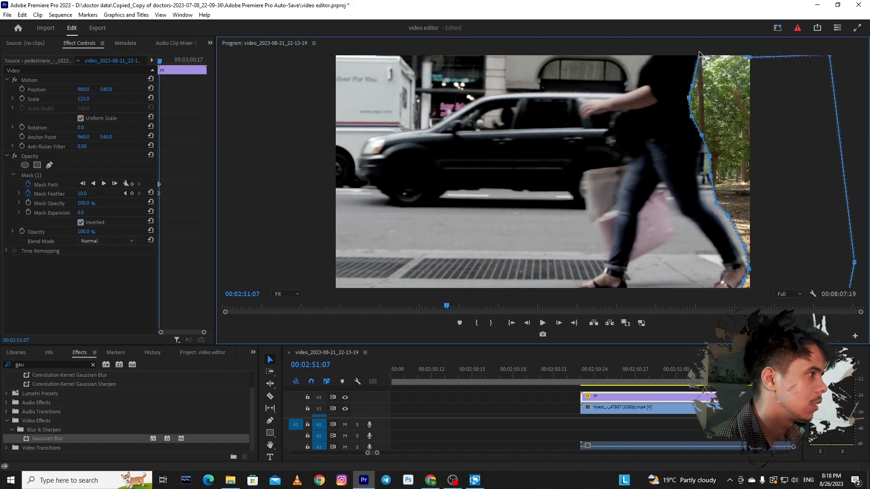
drag(707, 155, 704, 206)
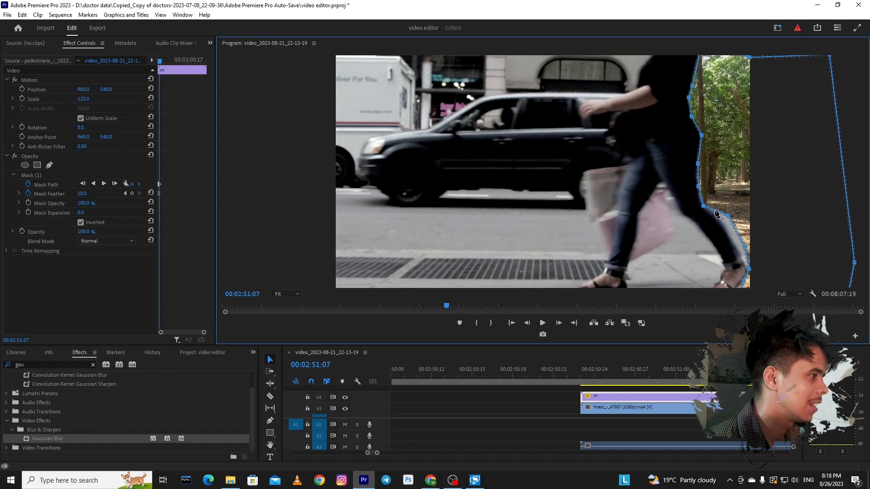
drag(727, 216, 728, 231)
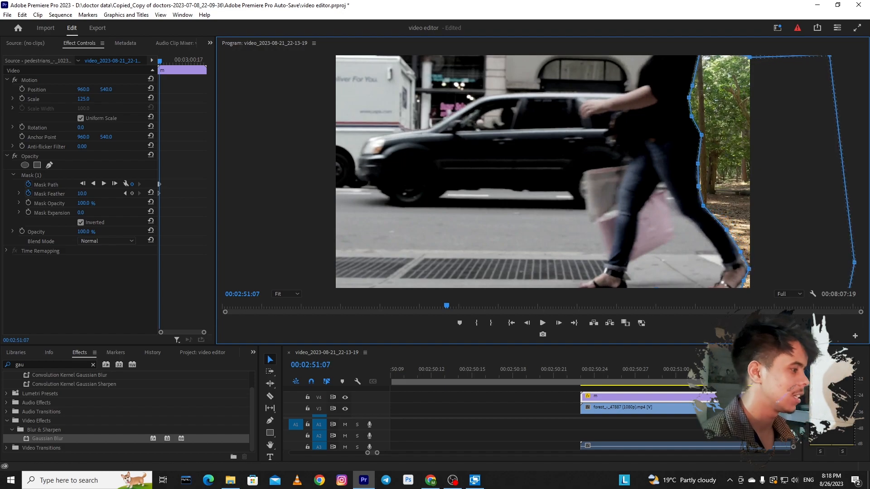
At 00:02:51:08, pull the mask points in to the walker's shoulder and the back of the thigh
click(785, 369)
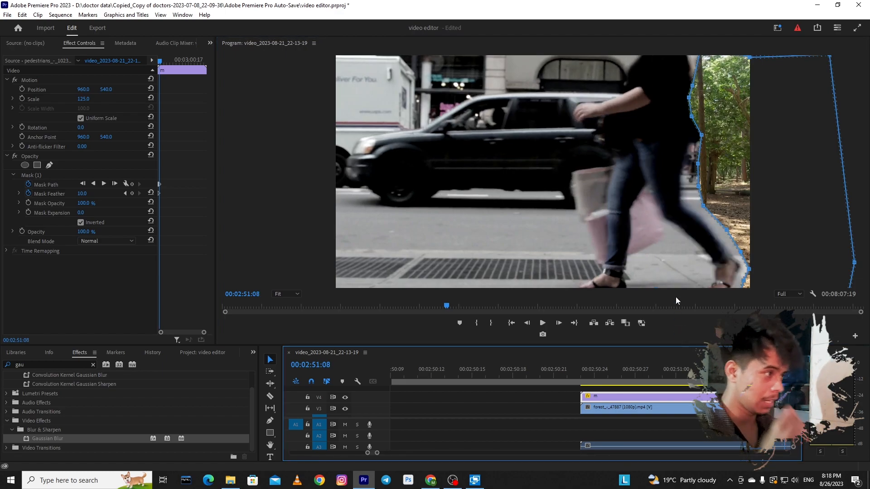
drag(699, 64, 689, 58)
drag(699, 140, 680, 172)
drag(682, 201, 681, 200)
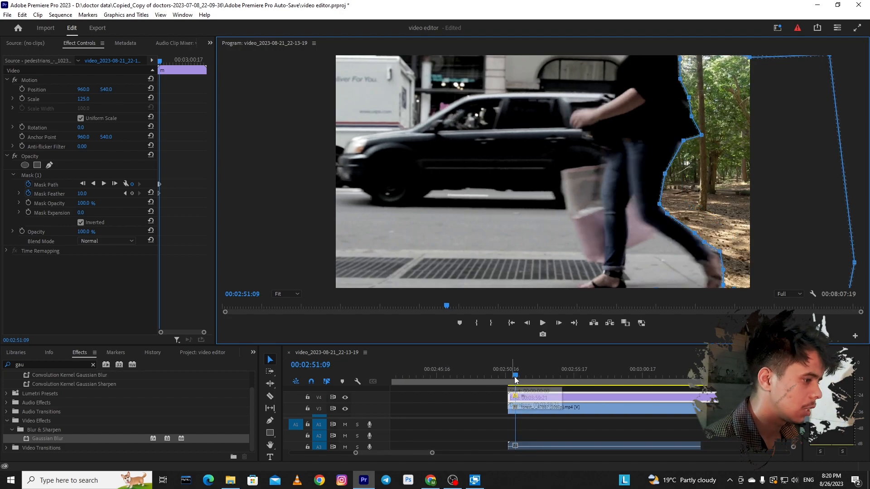
At 00:02:51:10, move the upper mask points in against the walker's shoulder and upper back
click(515, 376)
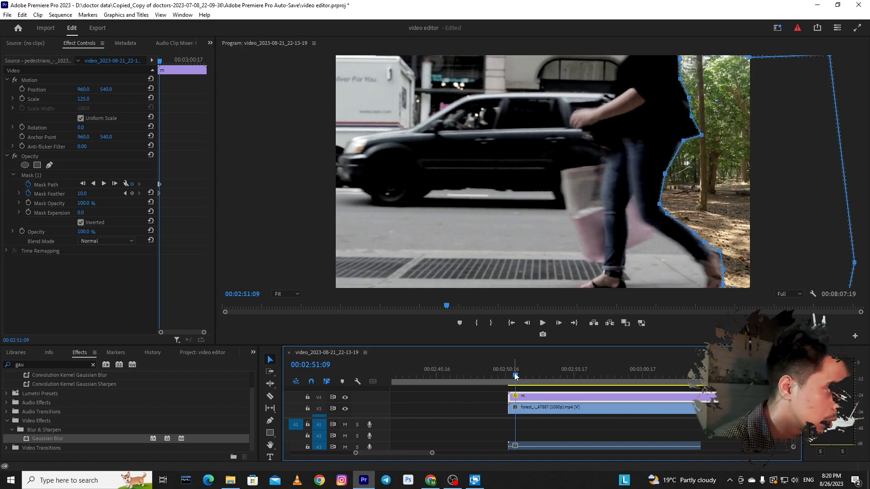
key(Right)
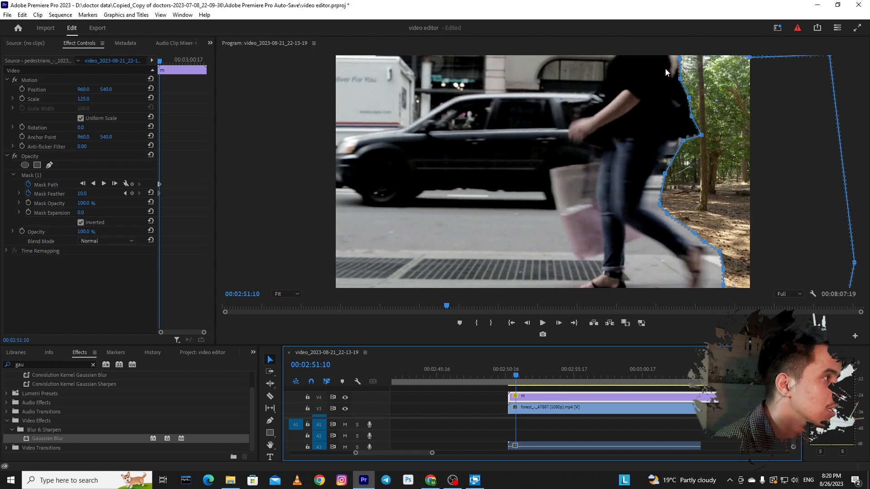
drag(679, 58, 669, 78)
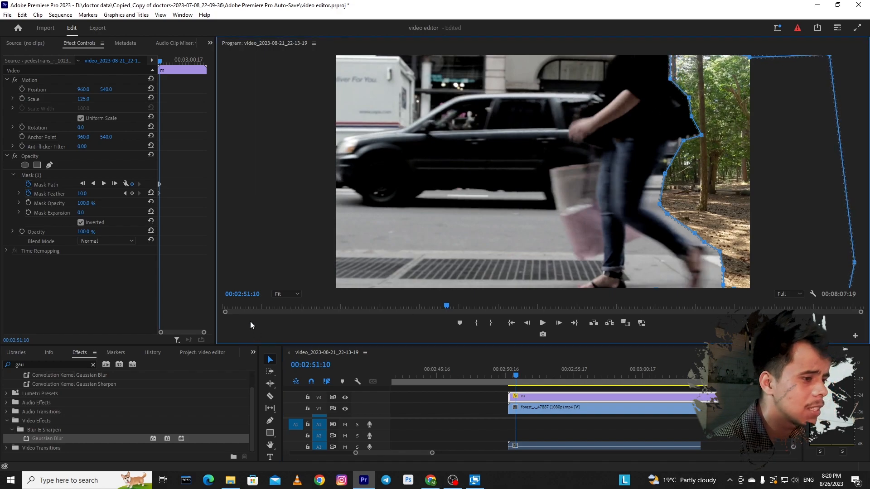
Zoom the preview to 50% and tighten the mask points below the shirt hem and behind the walker's upper thigh
click(282, 296)
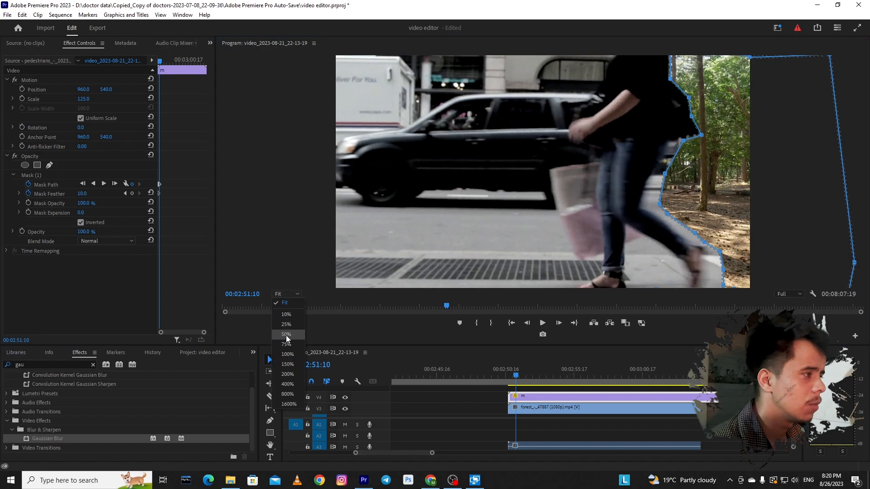
click(287, 354)
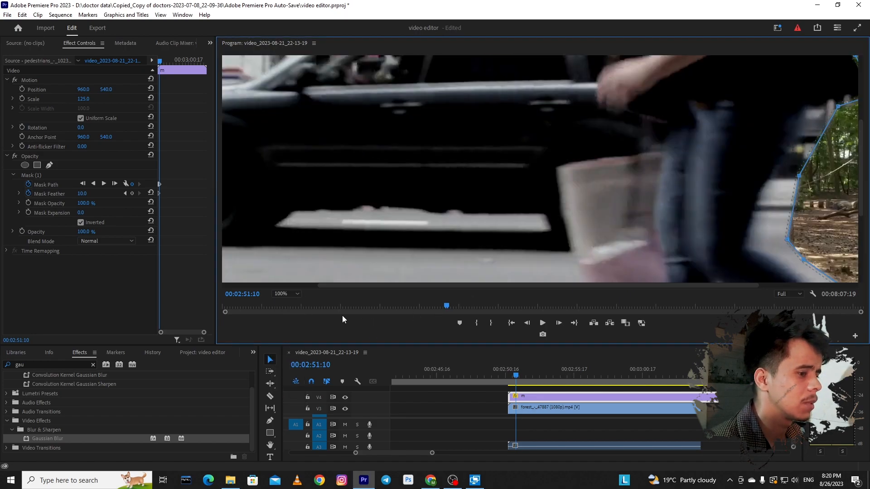
click(282, 294)
click(287, 335)
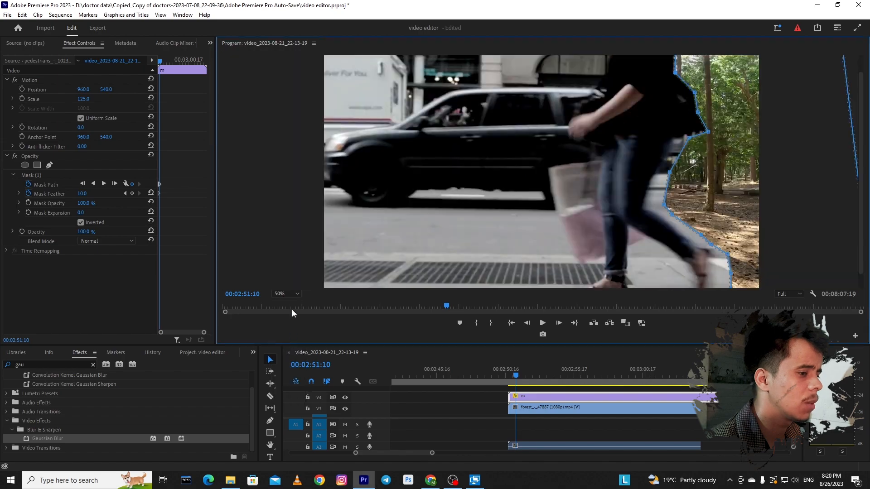
drag(689, 138, 684, 138)
click(677, 152)
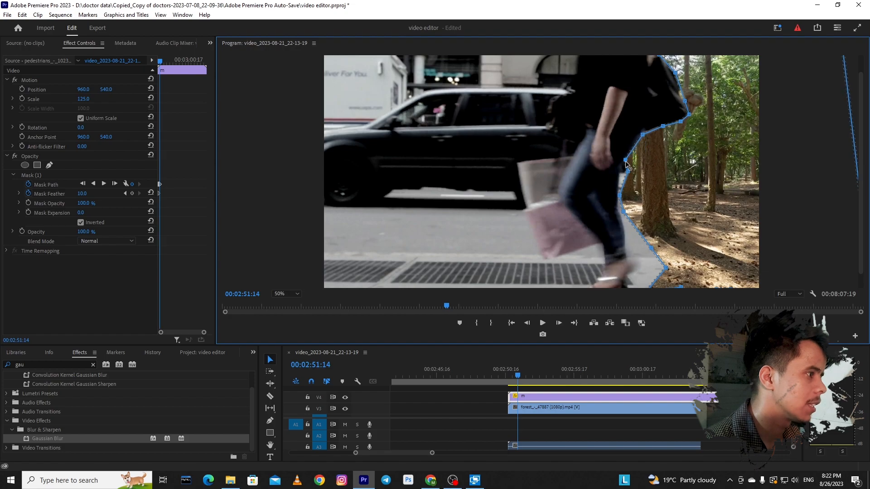
At 00:02:51:14, fit the mask points to the back of the walker's legs and trailing foot
click(620, 171)
drag(624, 210, 621, 221)
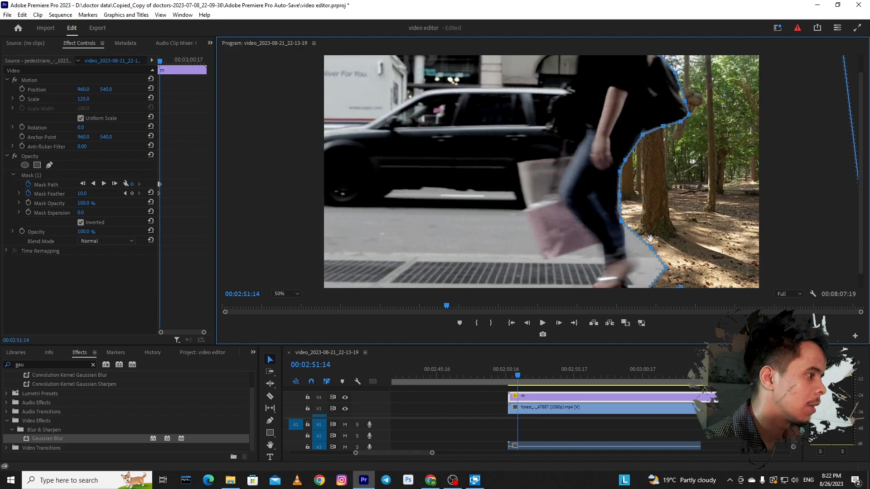
drag(629, 255, 631, 278)
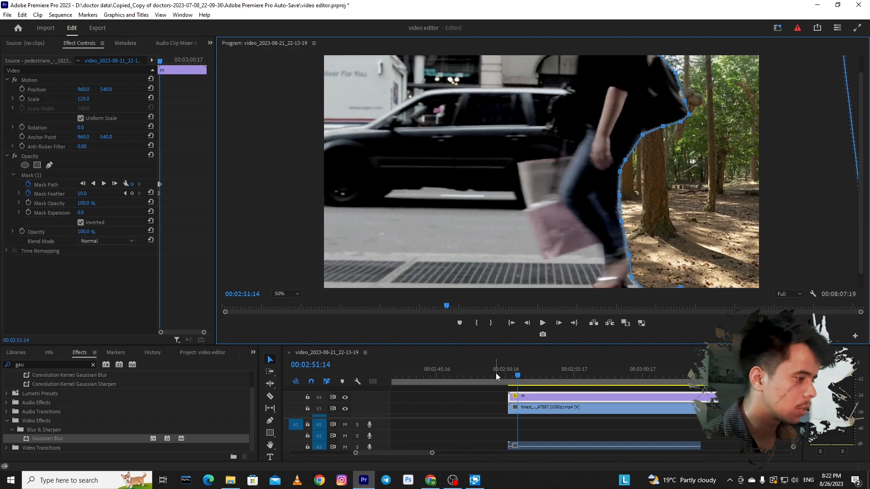
At 00:02:51:19, move the upper mask points in to the walker's shoulder and back
click(518, 376)
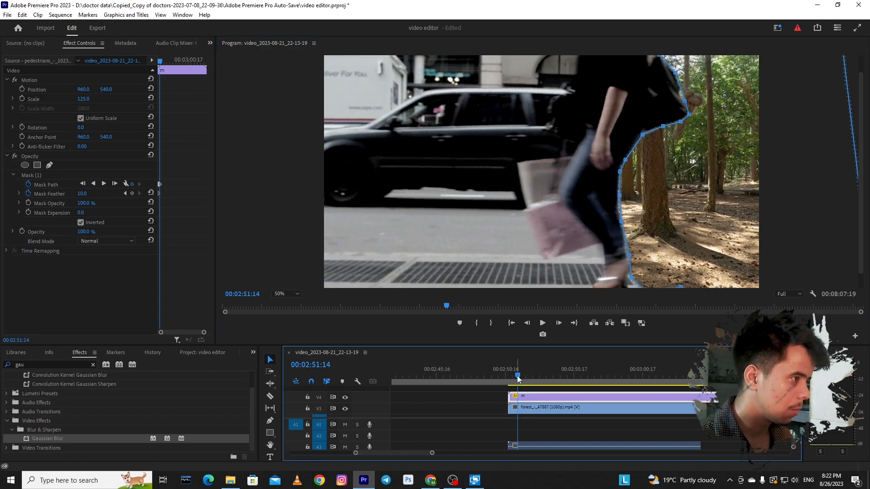
key(shift+Right)
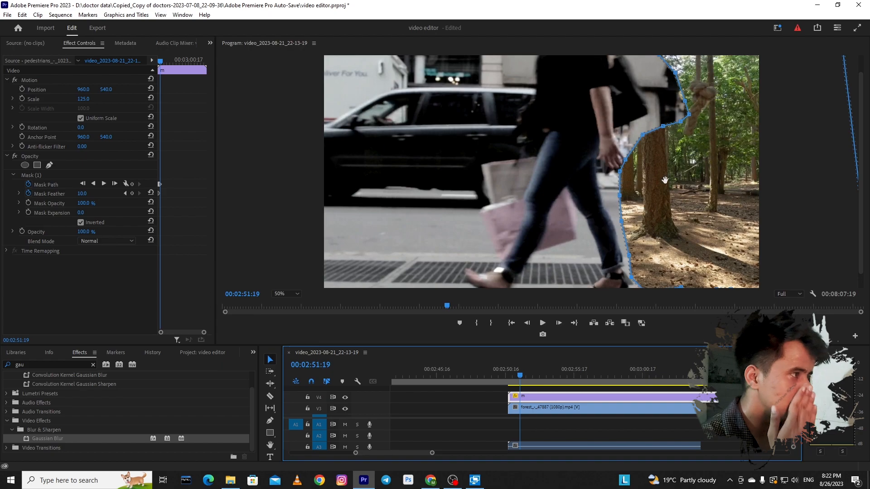
drag(658, 56, 625, 59)
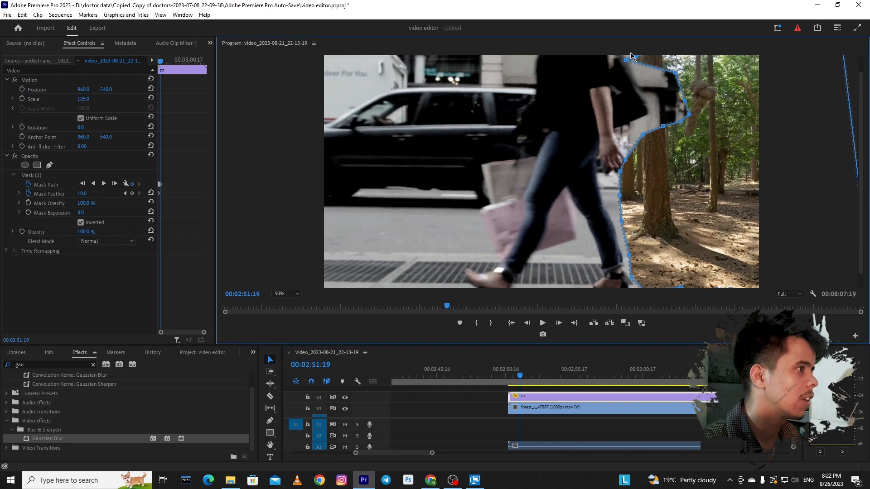
drag(674, 77, 621, 128)
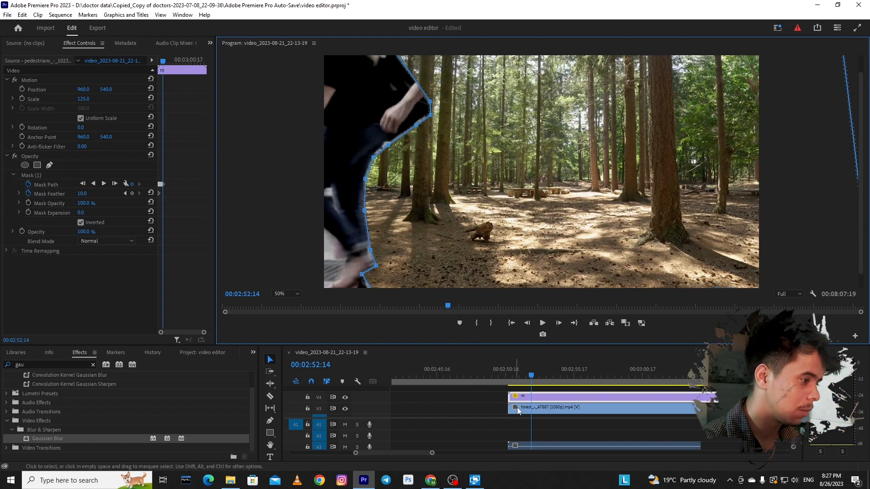
At 00:02:52:20, pull the upper mask points in around the dark bag, cutting off the second pedestrian's arm
click(531, 373)
key(shift+Right)
key(shift+Right)
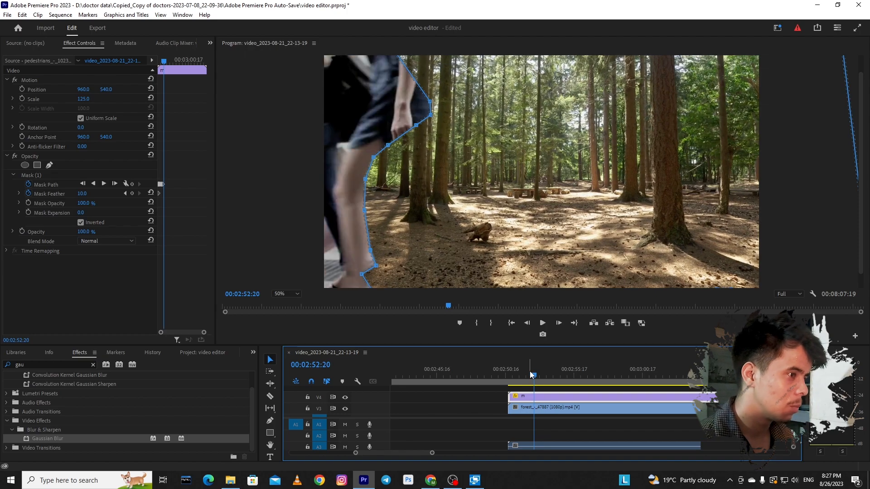
key(shift+Left)
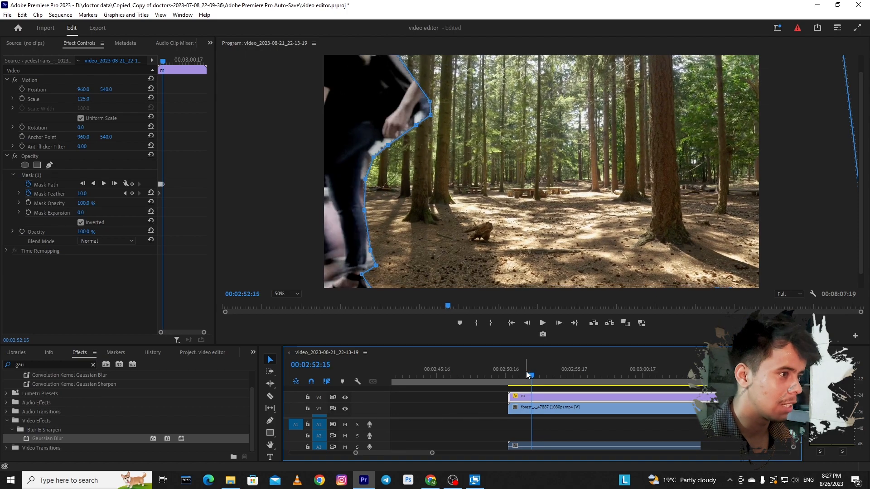
key(shift+Right)
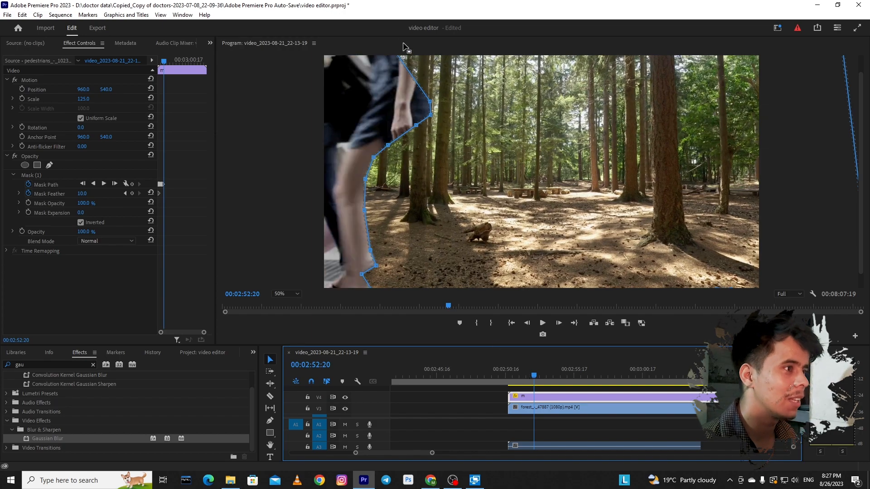
drag(399, 61, 343, 54)
drag(430, 101, 377, 87)
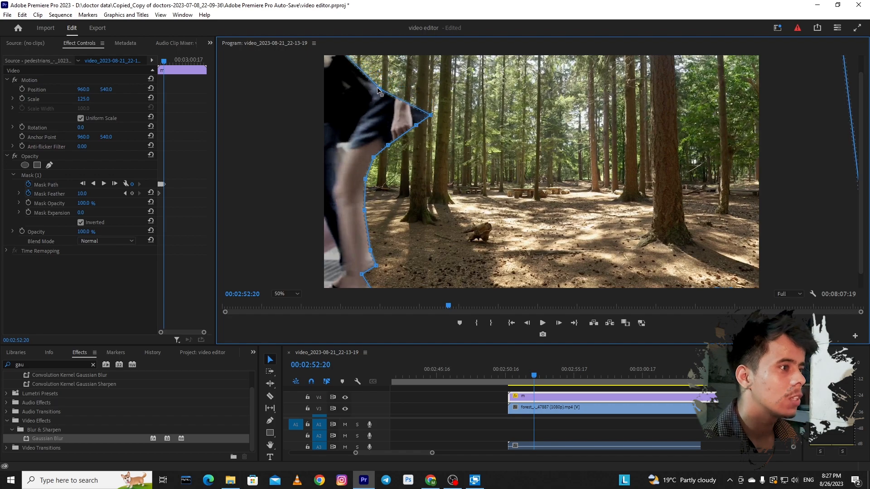
drag(431, 116, 375, 110)
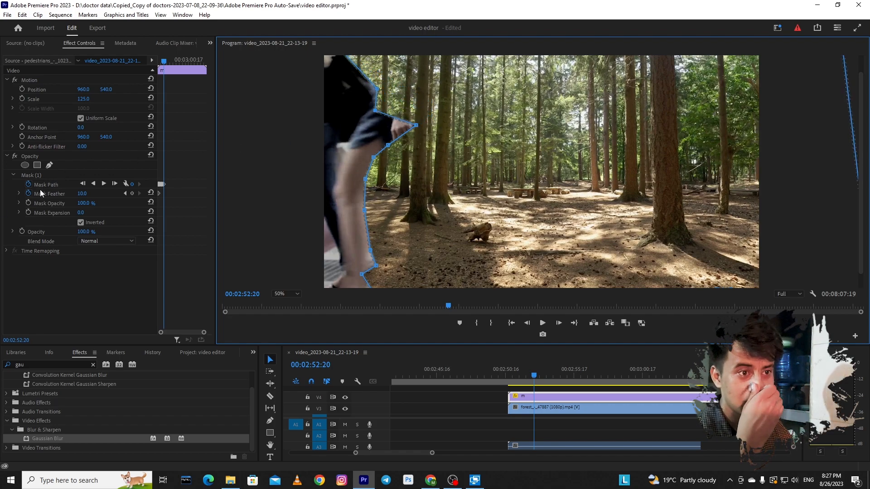
At 00:02:52:20, pull the middle and lower mask points in to the walker's back leg, cutting off the second pedestrian's hand and leg
click(45, 177)
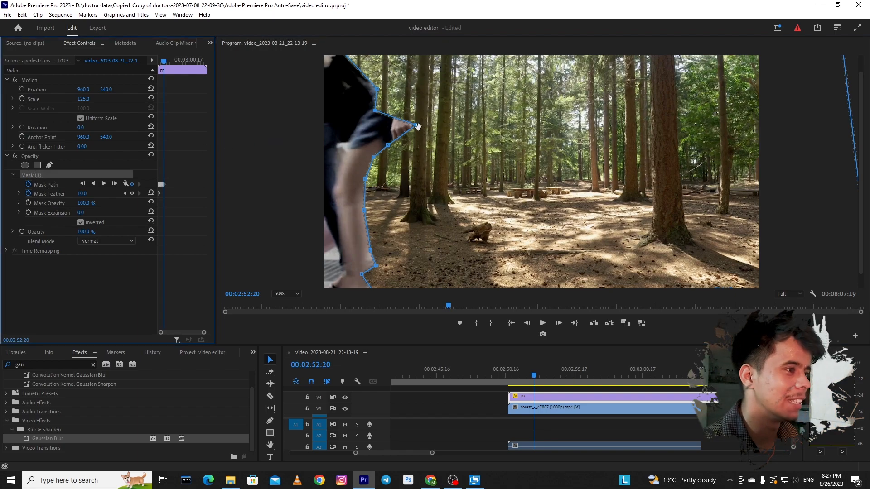
drag(417, 126, 346, 137)
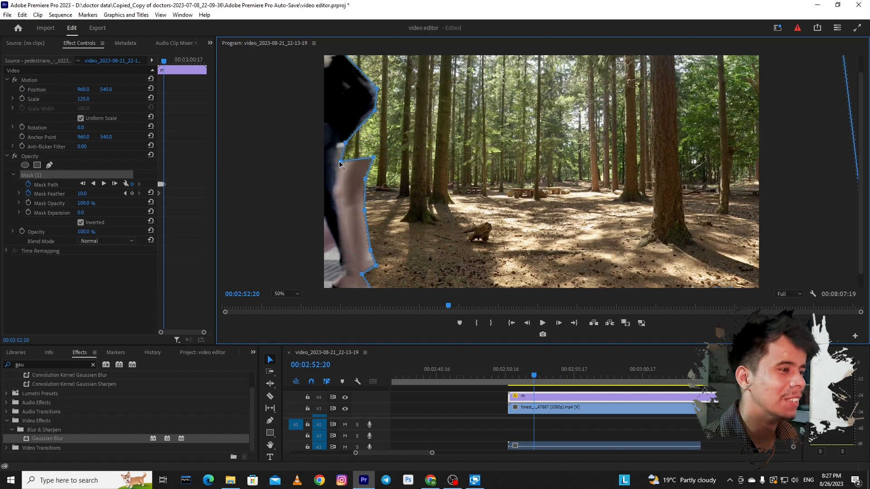
drag(374, 159, 345, 179)
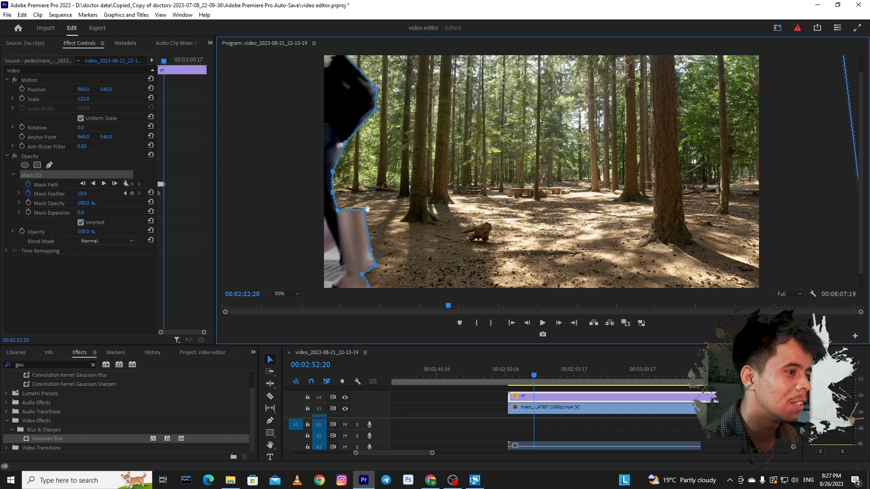
drag(344, 227, 338, 295)
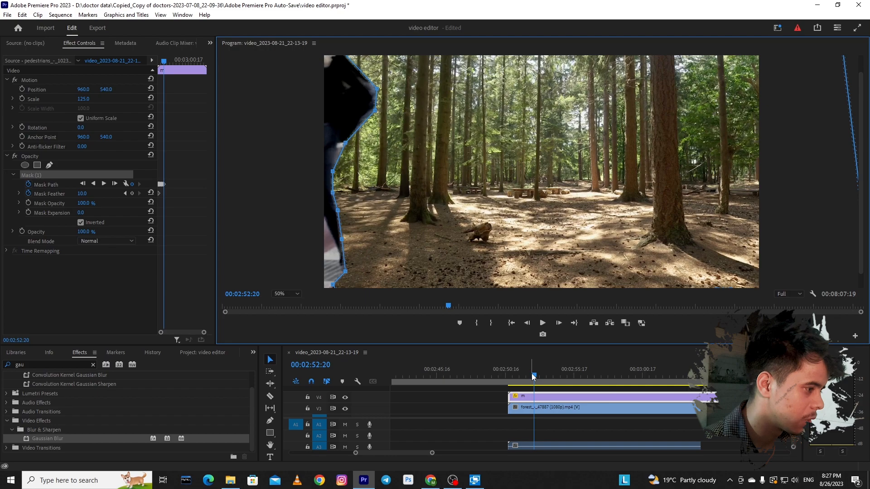
At 00:02:52:24, move the upper mask points beyond the left edge of the frame, past the pedestrian's upper body
key(Left)
key(shift+Right)
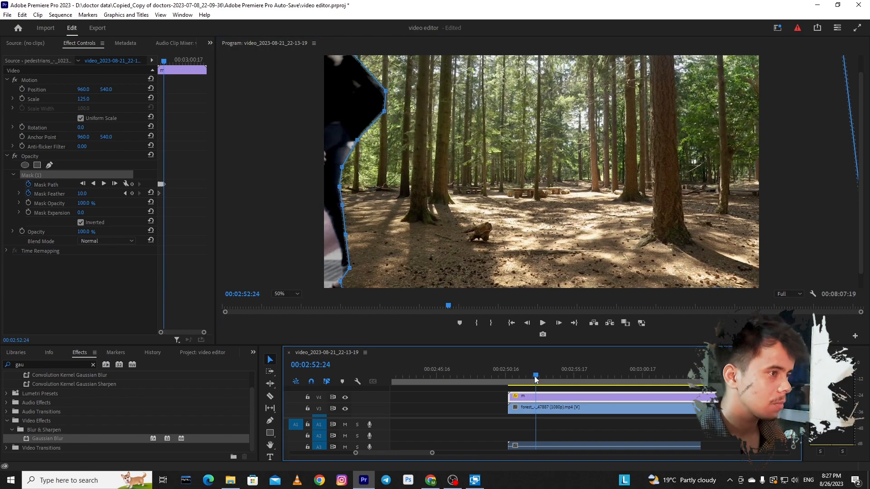
key(shift+Right)
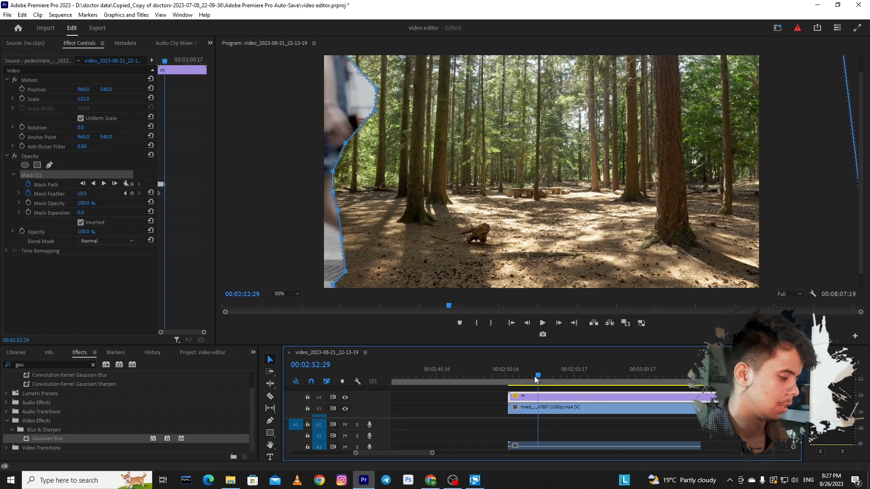
key(shift+Left)
key(shift+Right)
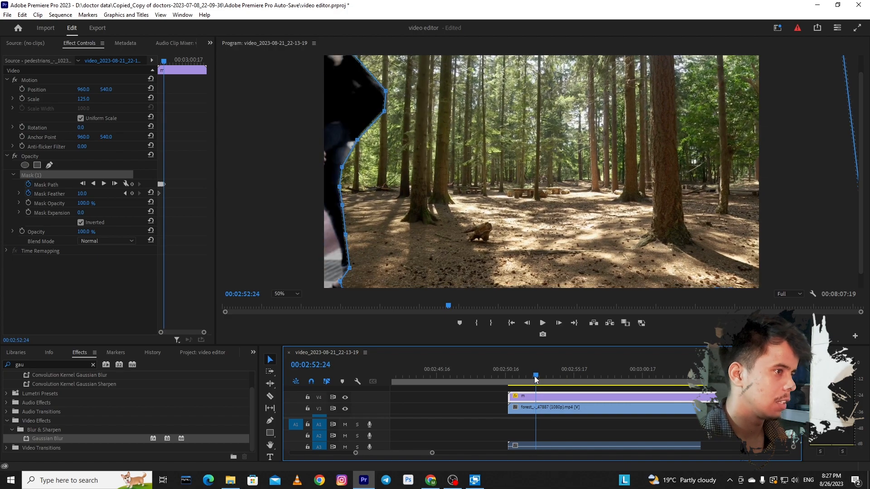
drag(357, 57, 295, 66)
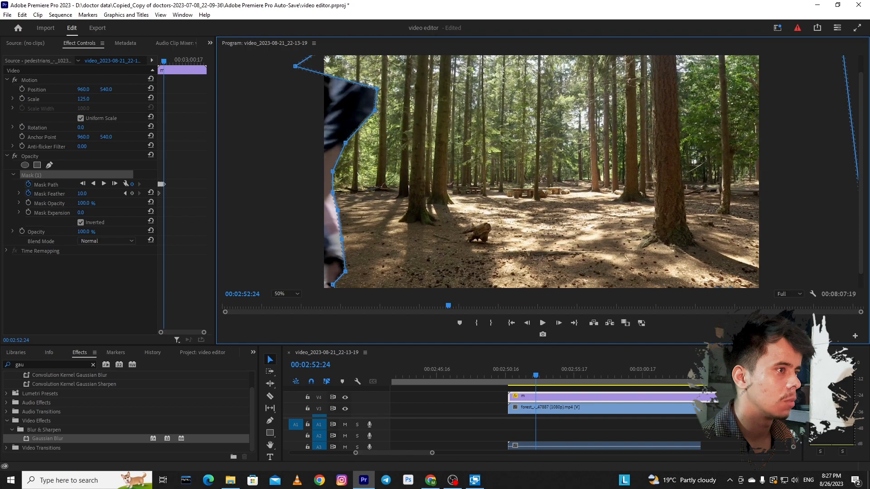
drag(377, 88, 292, 134)
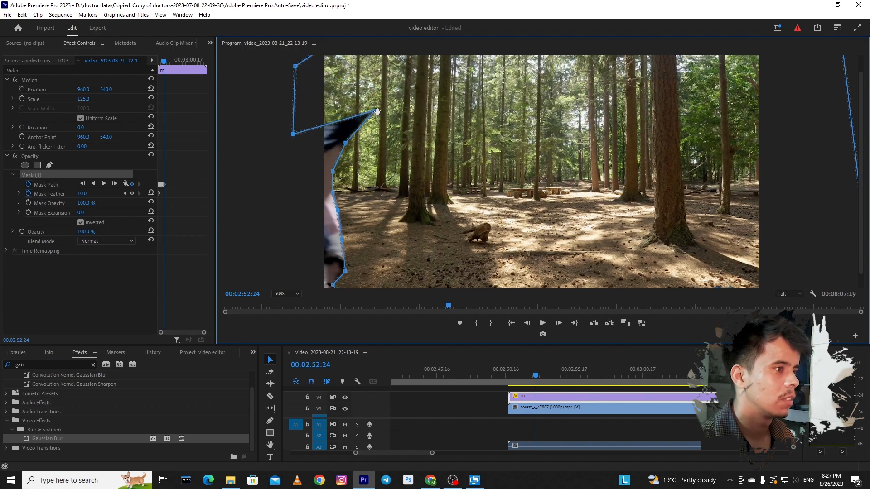
drag(376, 110, 296, 184)
Move the lower mask points beyond the frame's left edge so the mask covers the pedestrian's legs
drag(345, 142, 314, 213)
drag(332, 172, 312, 231)
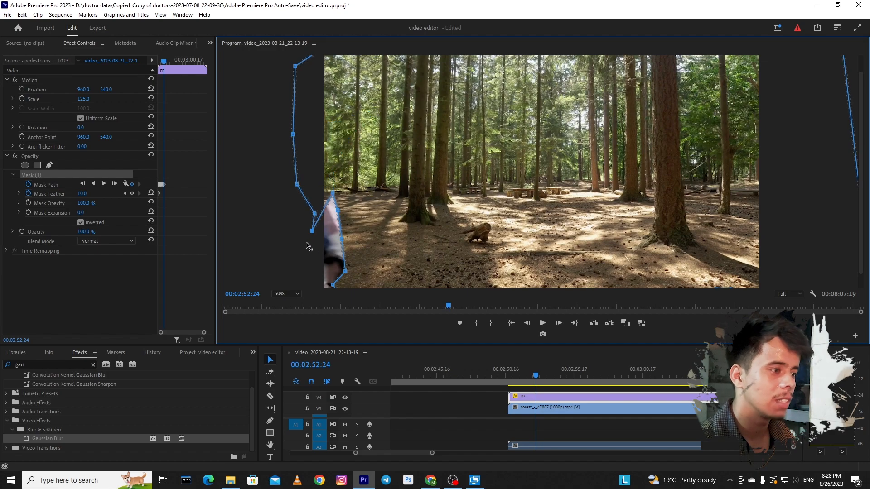
drag(332, 194, 310, 265)
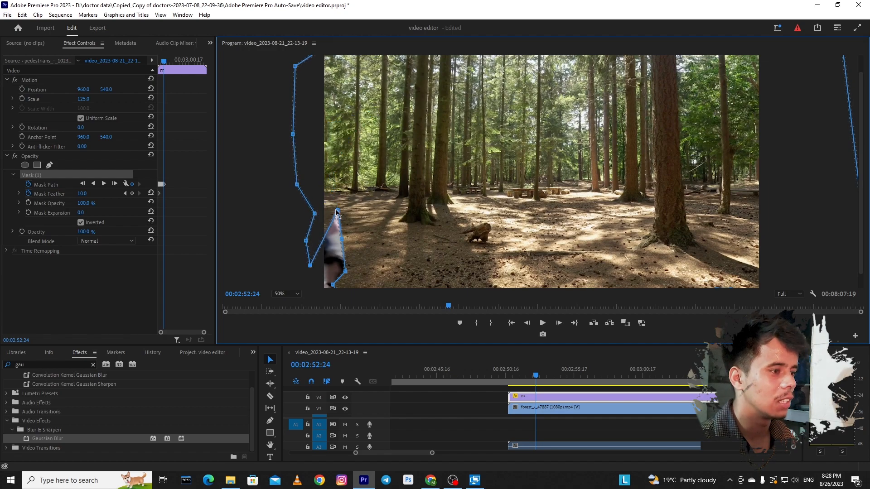
drag(330, 232, 307, 277)
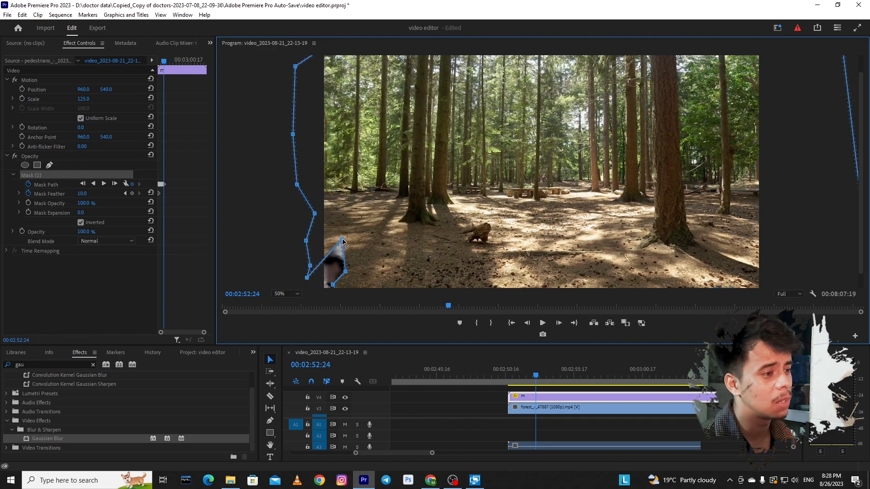
drag(337, 243, 326, 305)
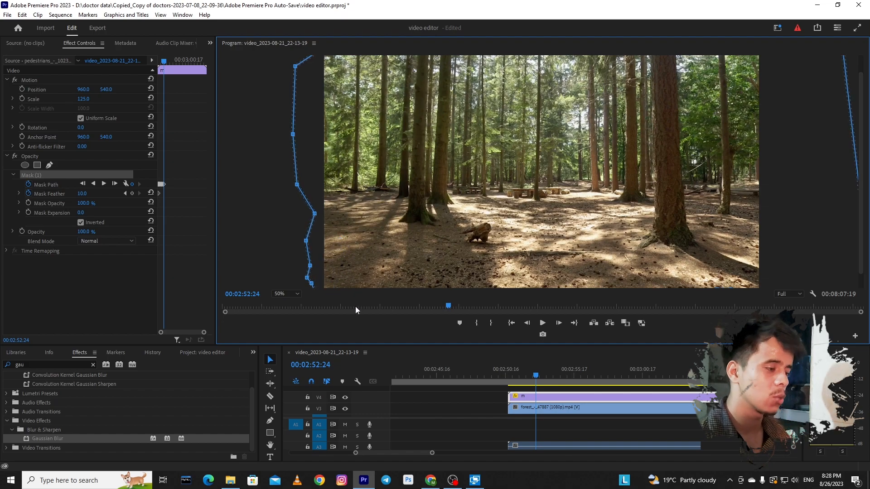
Play back the masked section from the start and scrub through it to check how the mask follows the walker
click(507, 377)
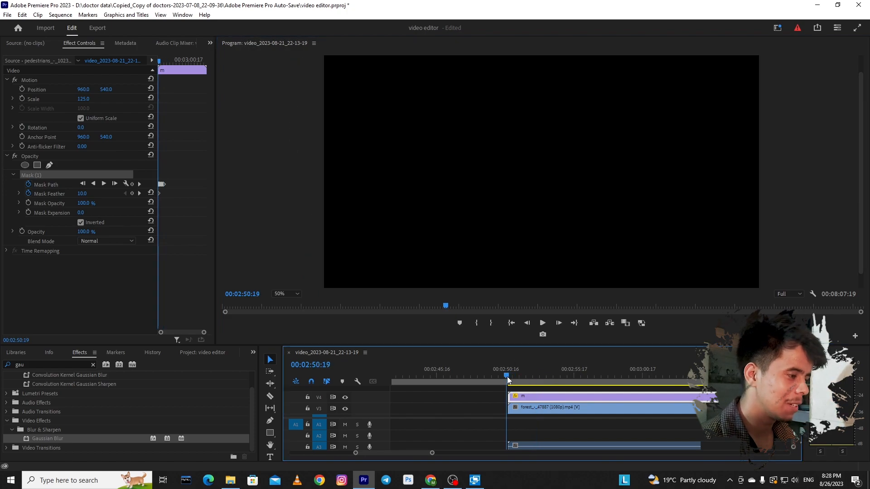
key(space)
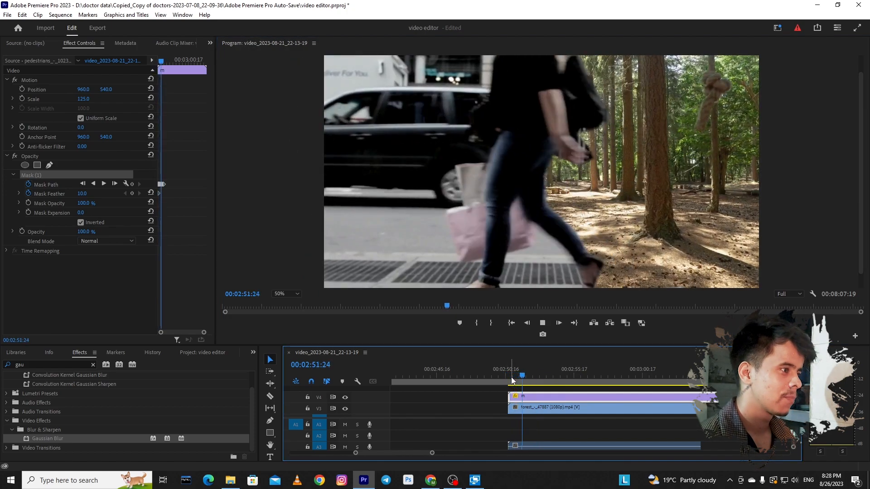
key(space)
drag(538, 376, 506, 376)
key(space)
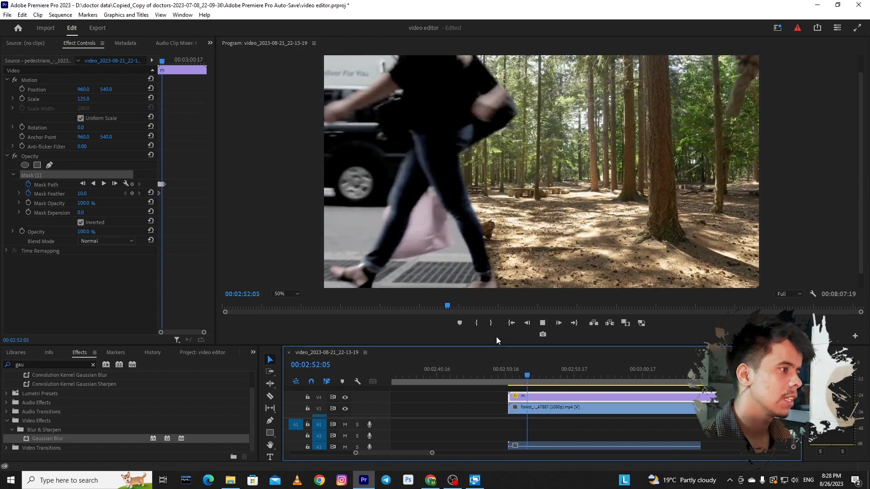
key(space)
drag(520, 376, 524, 377)
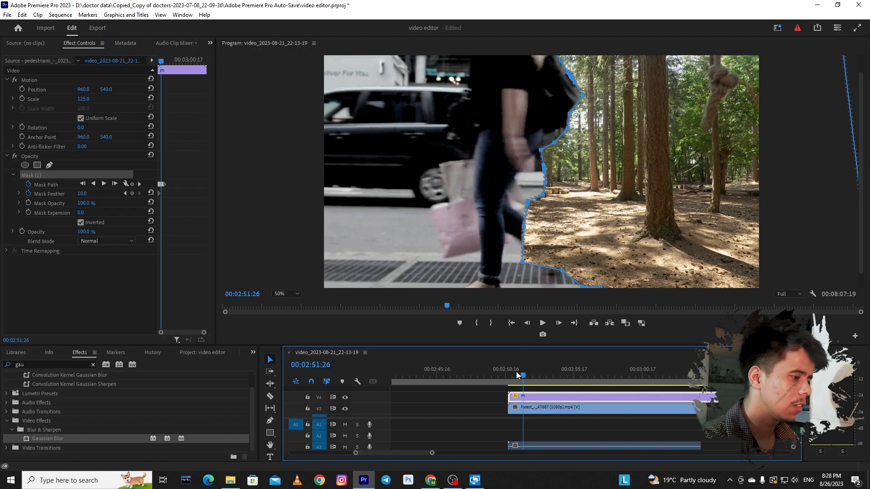
click(528, 370)
drag(529, 368, 517, 368)
key(space)
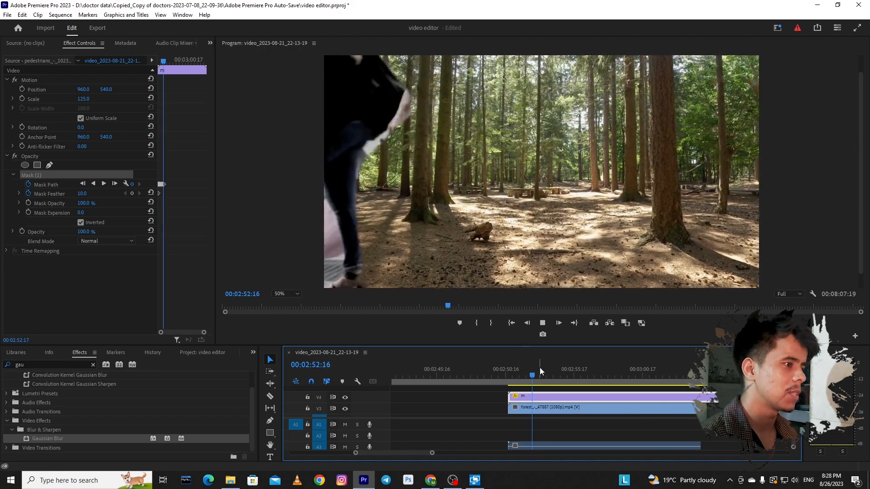
key(space)
drag(536, 375, 521, 377)
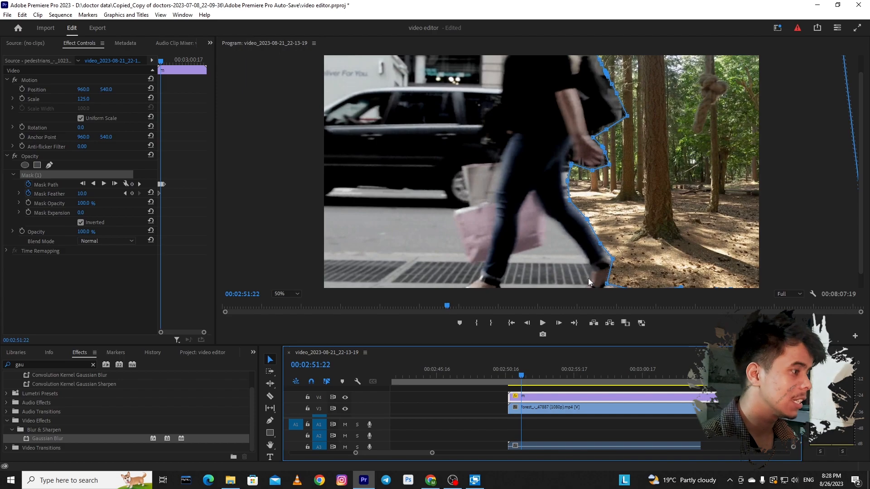
click(517, 384)
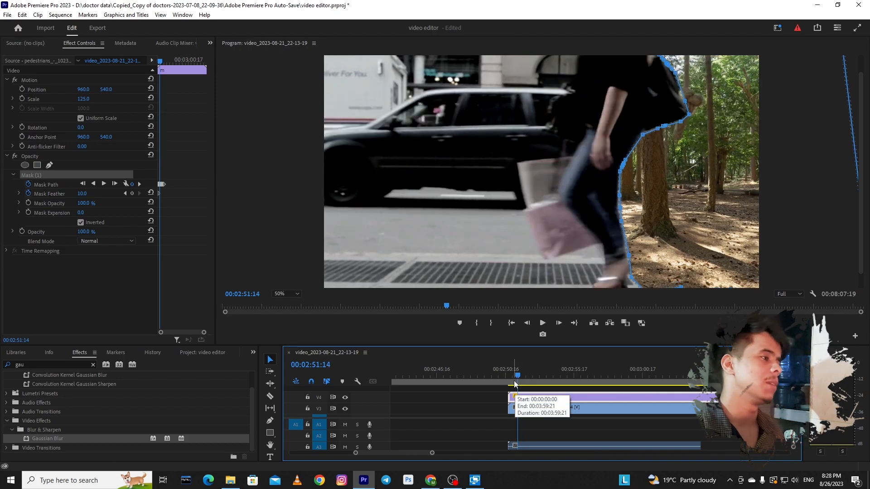
At 00:02:51:14, try a Mask Feather of 0 on the pedestrians clip and inspect the mask edge at 75% zoom
click(490, 390)
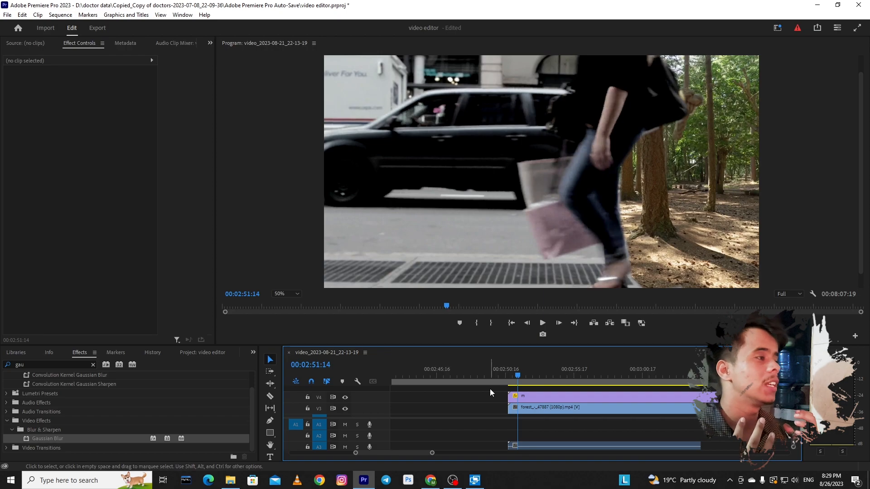
click(529, 397)
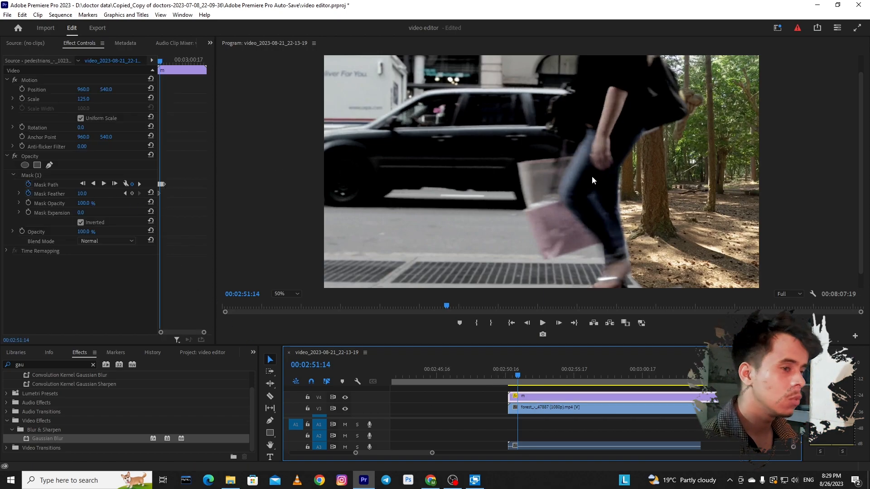
click(59, 191)
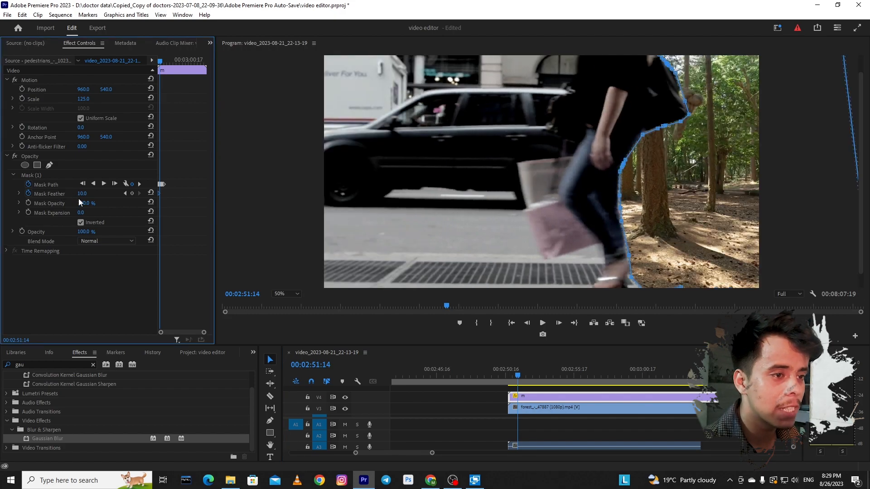
mouse_move(83, 197)
mouse_down()
mouse_move(90, 197)
mouse_move(78, 198)
mouse_up()
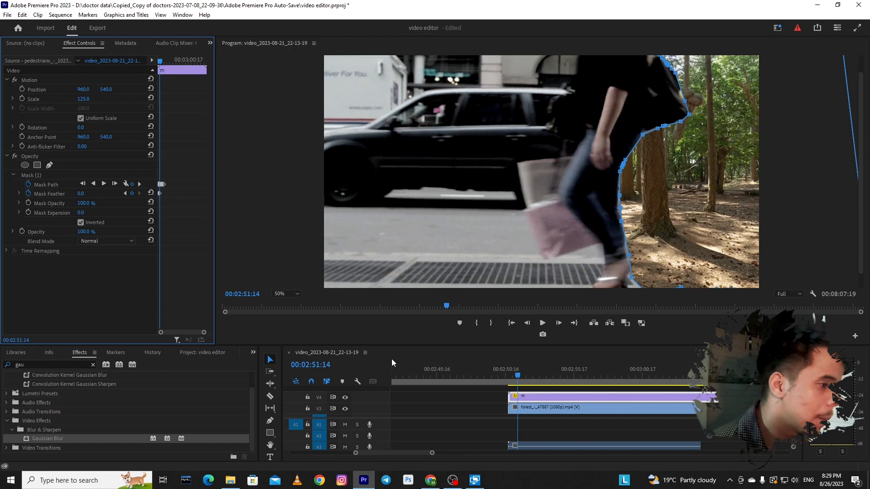
click(285, 293)
click(289, 349)
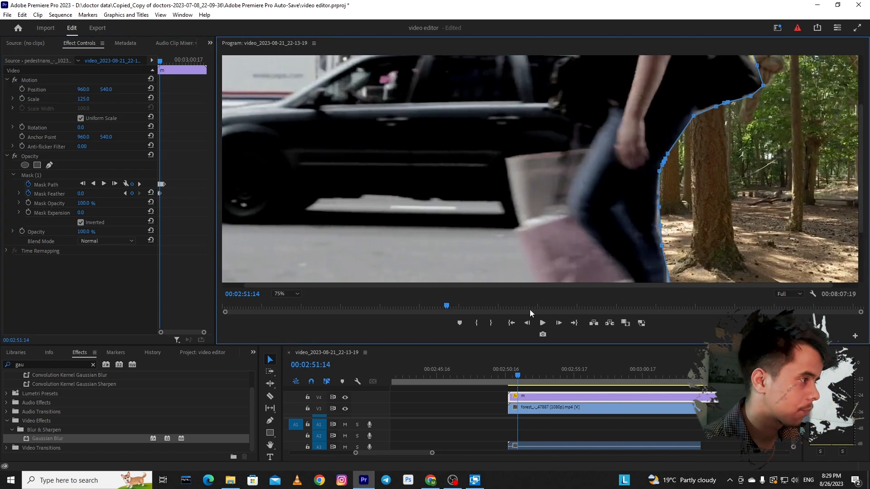
click(64, 252)
click(59, 175)
click(78, 156)
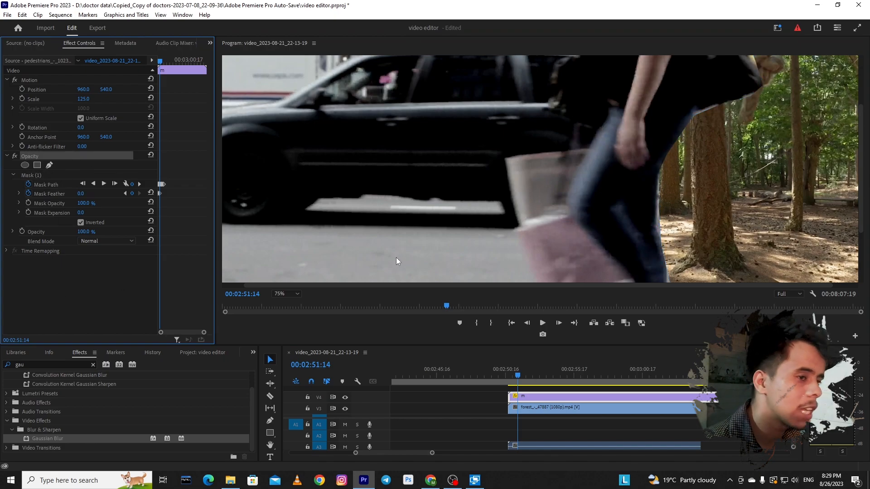
Set the Mask Feather to 18 and the Mask Expansion to 103
drag(80, 194, 84, 212)
click(50, 204)
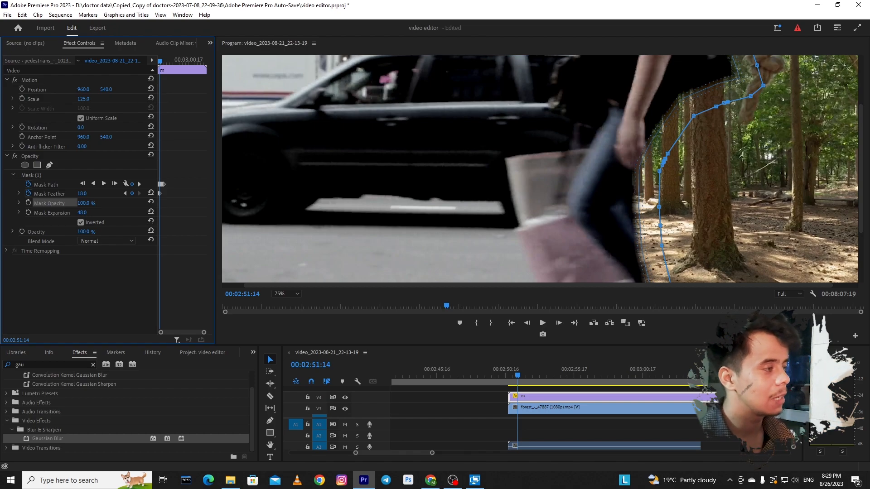
drag(85, 212, 109, 213)
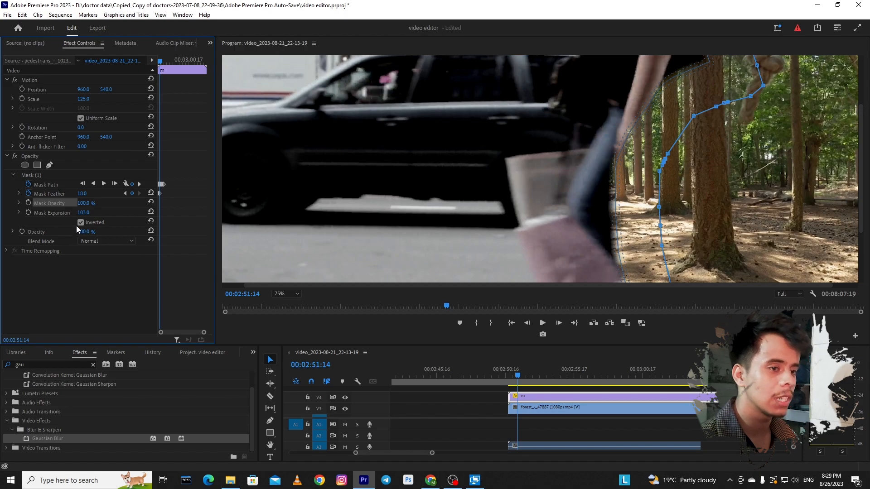
Fit the whole frame in the preview, try a Mask Expansion of -11, and reset the expansion to 0
click(285, 293)
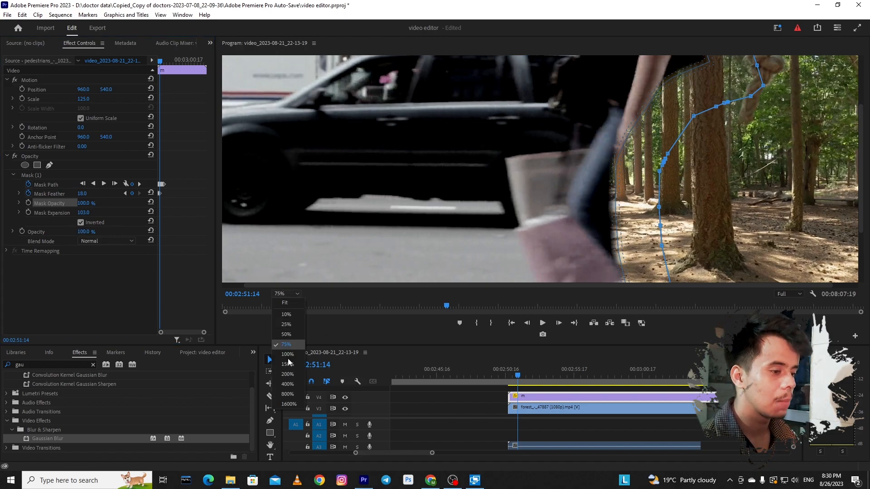
click(287, 314)
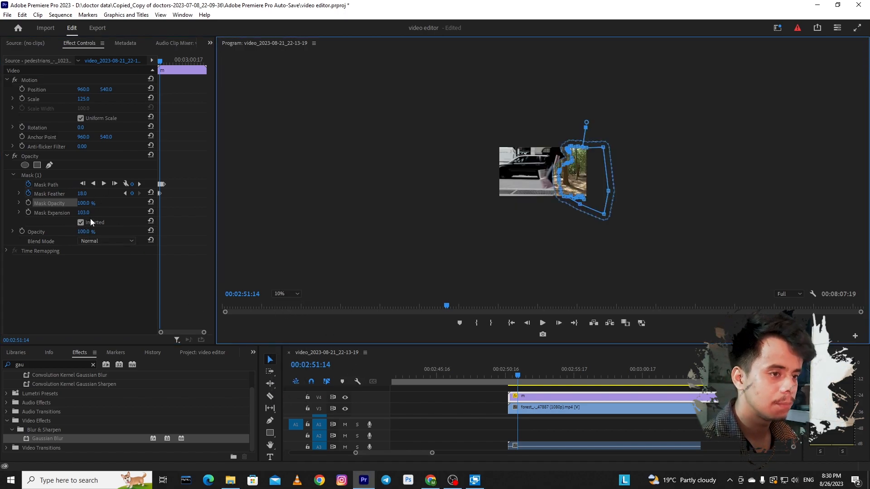
click(88, 203)
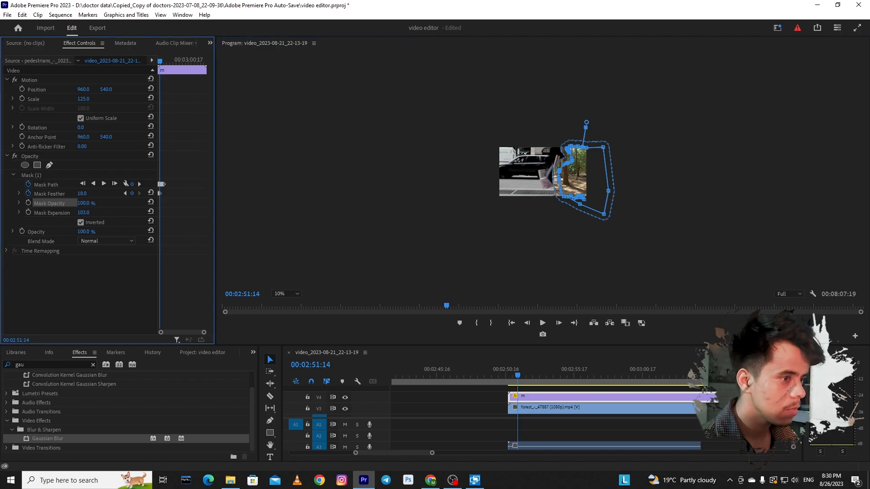
click(290, 295)
click(286, 303)
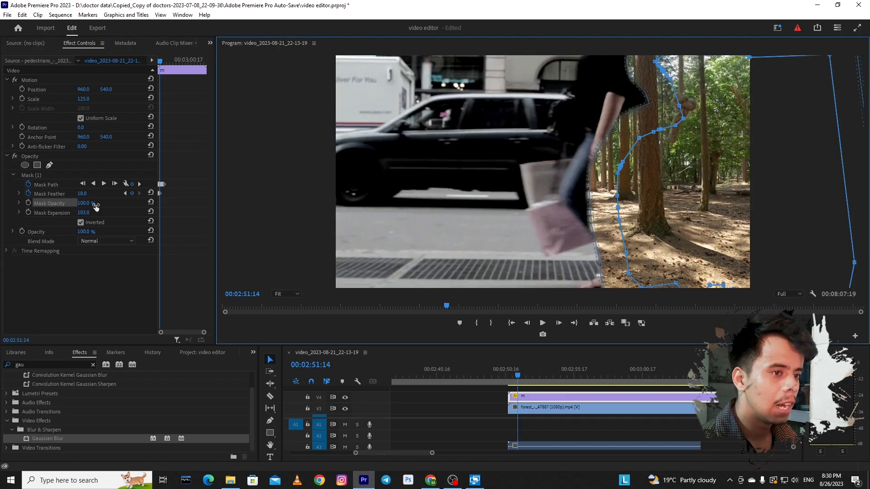
drag(83, 212, 32, 212)
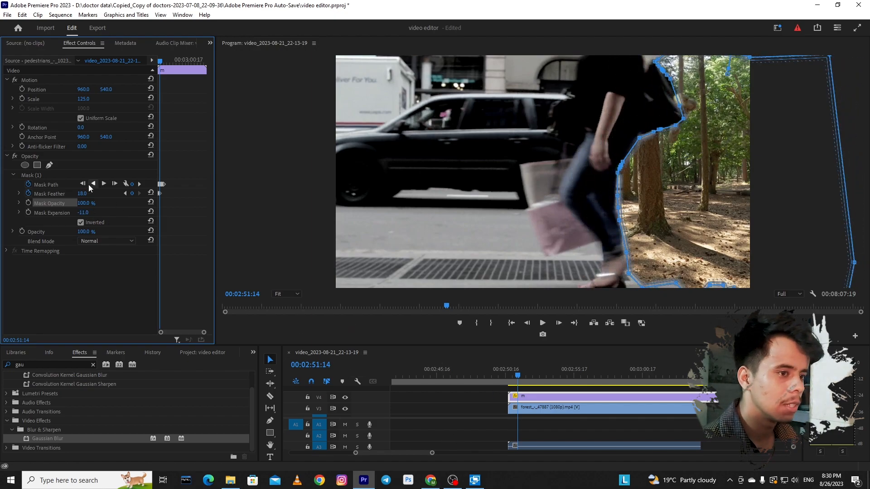
click(150, 211)
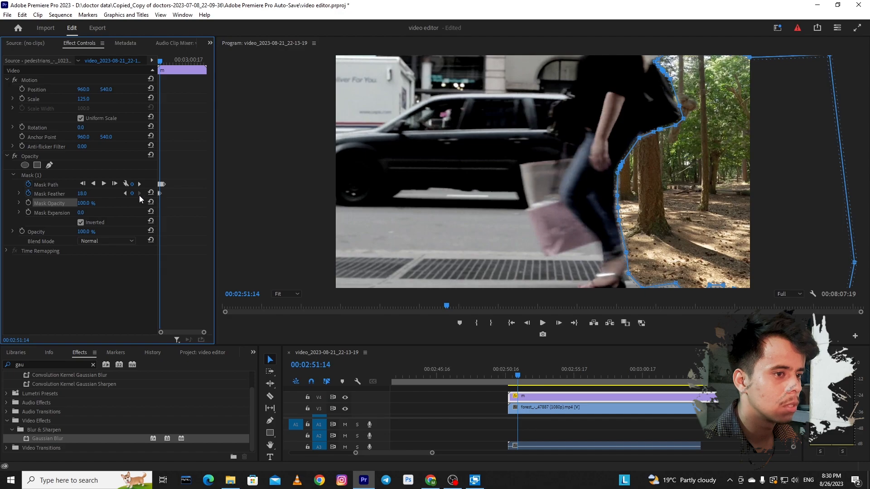
Replay the masked section and examine the feathered mask edge and the mask keyframes in the effect timeline
click(83, 194)
key(space)
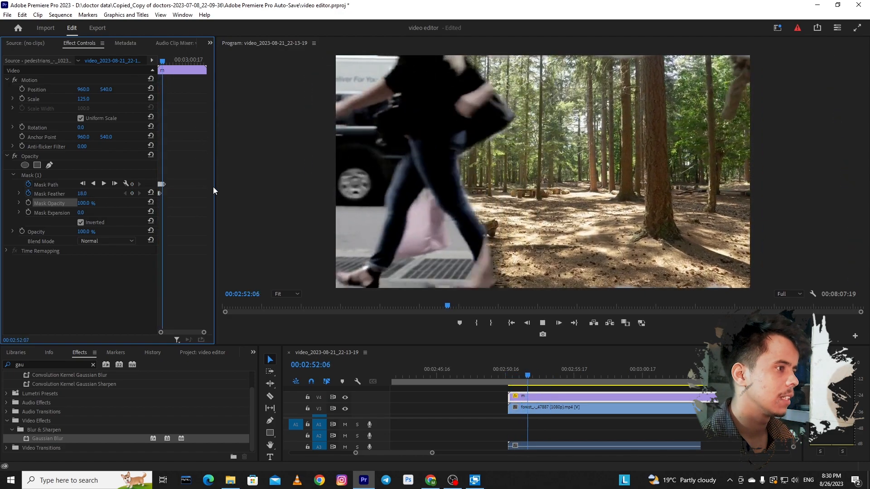
key(space)
drag(164, 67, 154, 58)
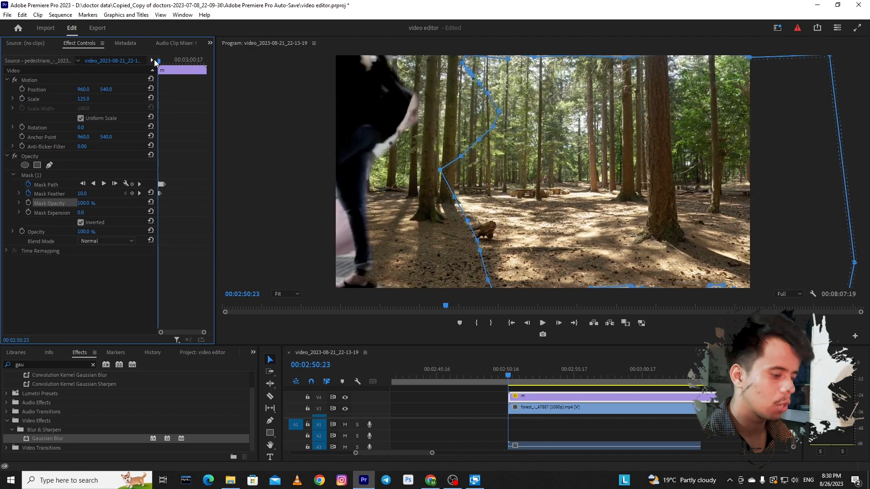
drag(174, 193, 200, 194)
key(minus)
key(space)
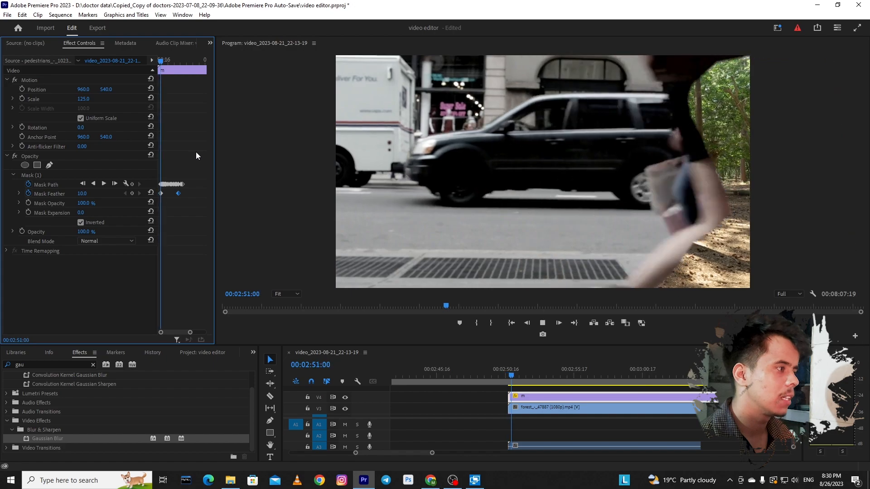
key(space)
click(518, 381)
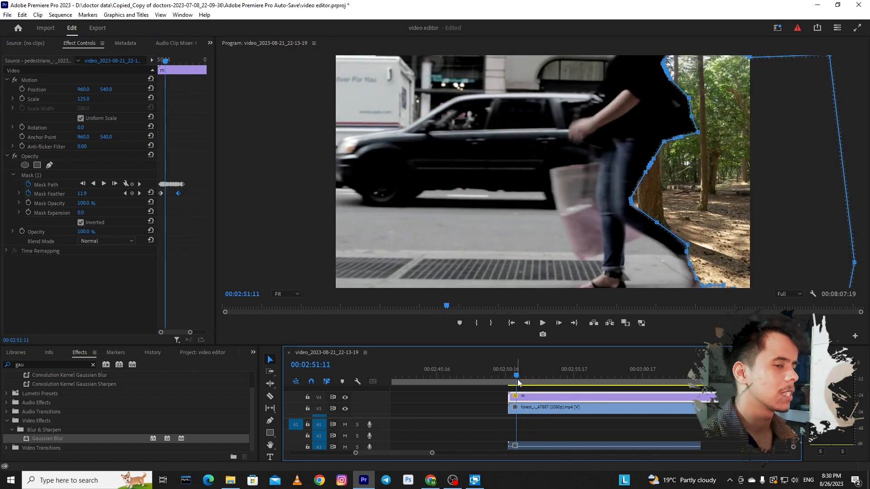
key(space)
key(space)
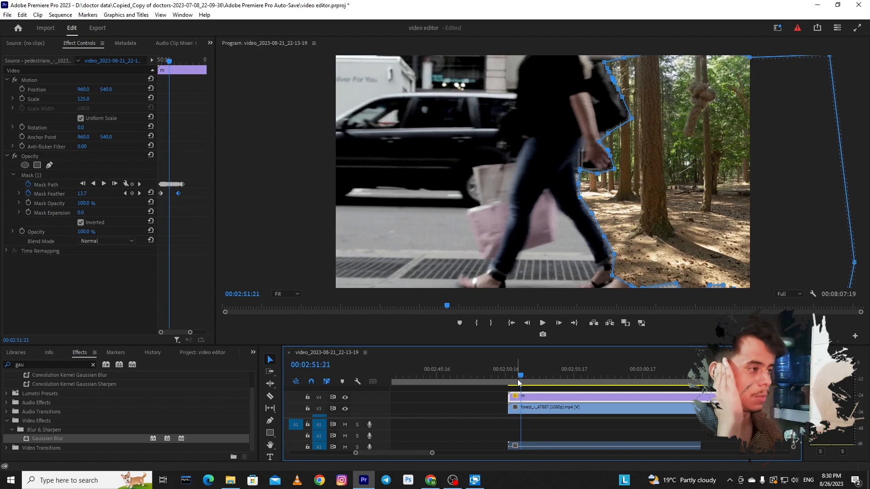